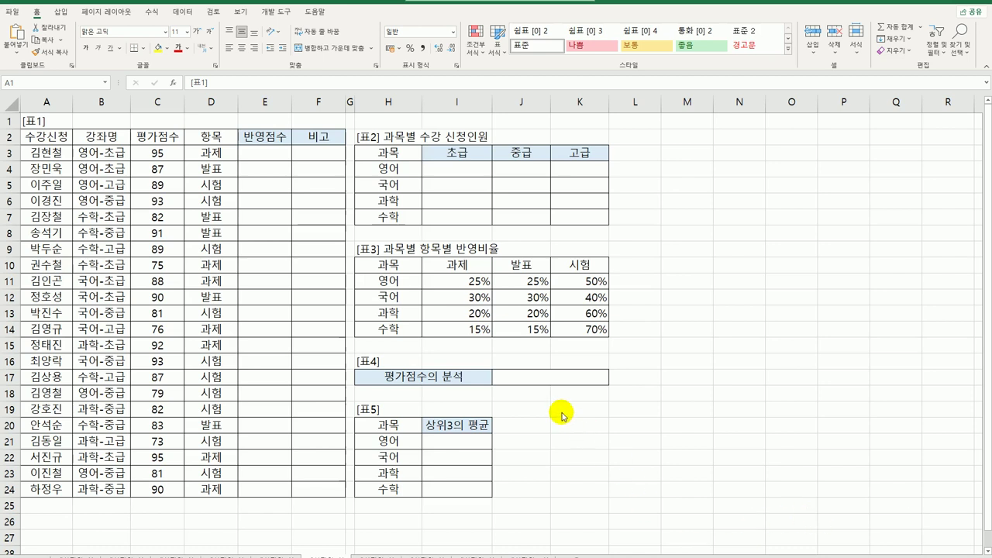
Step: Examine the empty 반영점수 column, the 평가점수 values and the subject-by-item ratios in [표3]
left_click(271, 159)
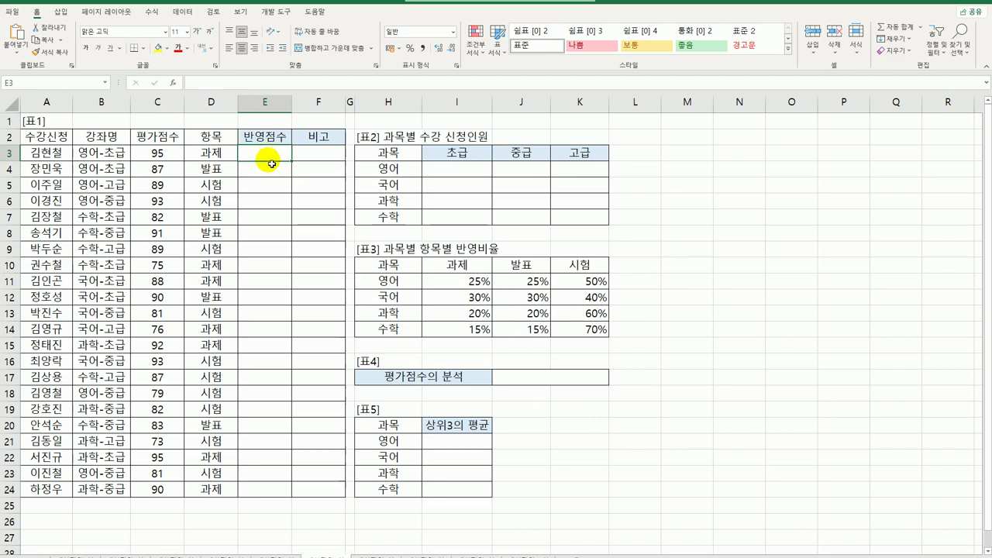
left_click_drag(271, 158, 287, 488)
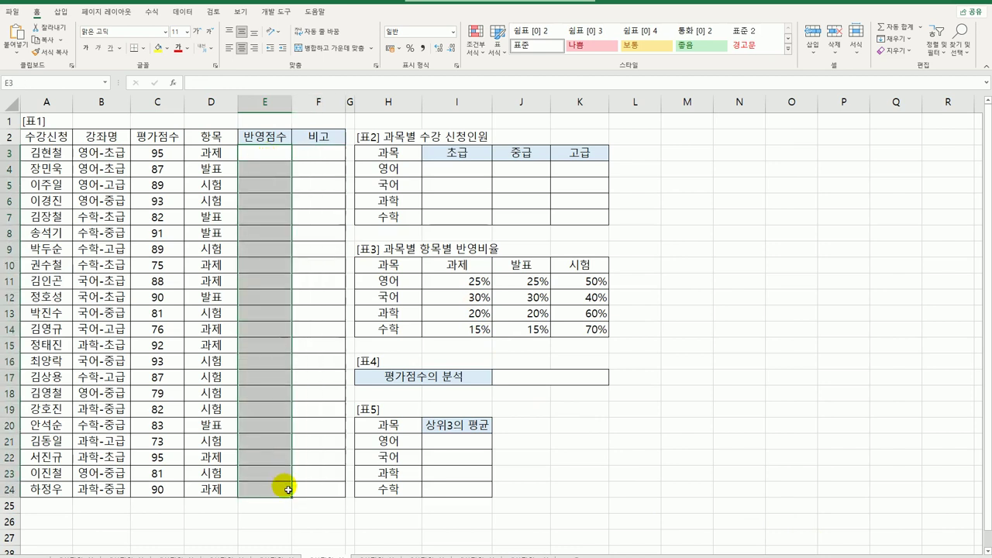
left_click(166, 156)
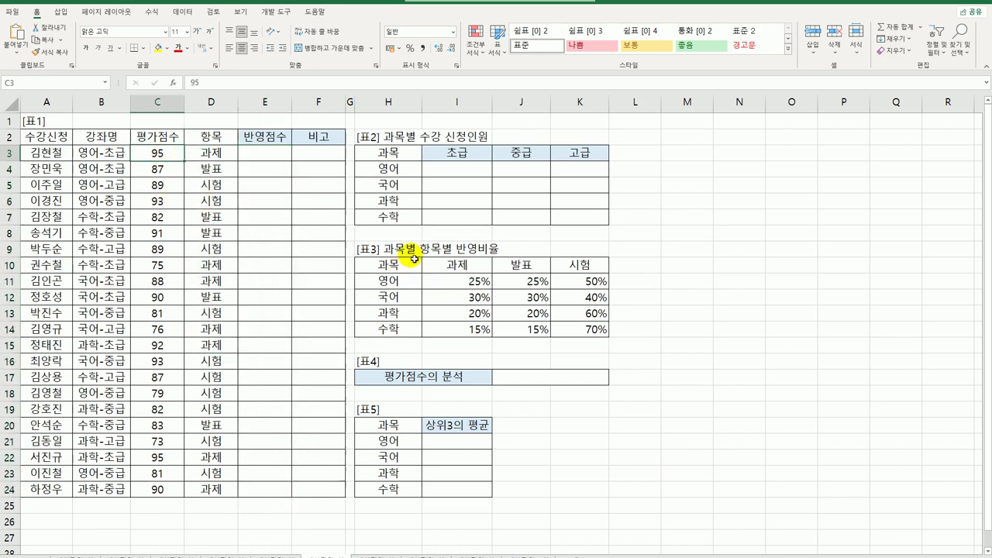
left_click(463, 283)
left_click_drag(463, 283, 573, 330)
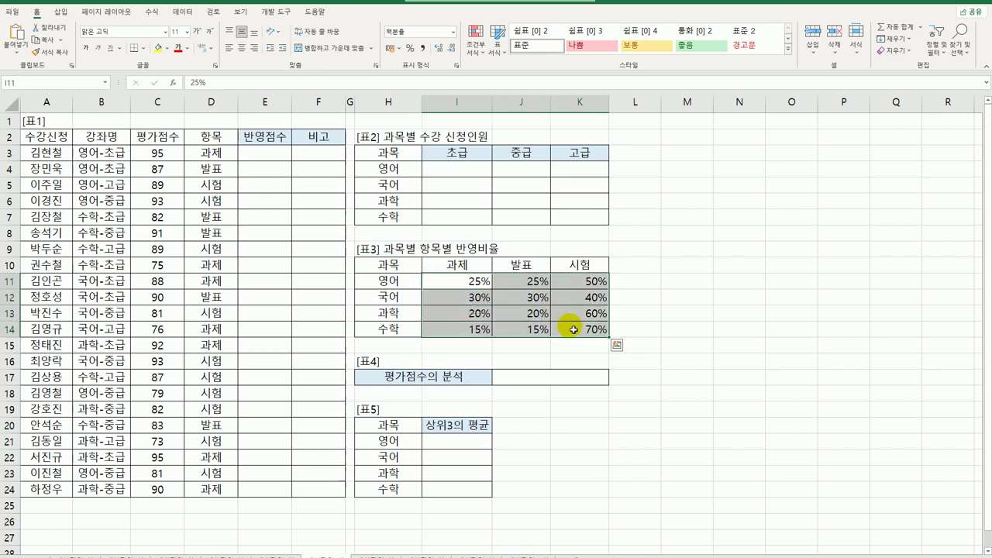
left_click(277, 157)
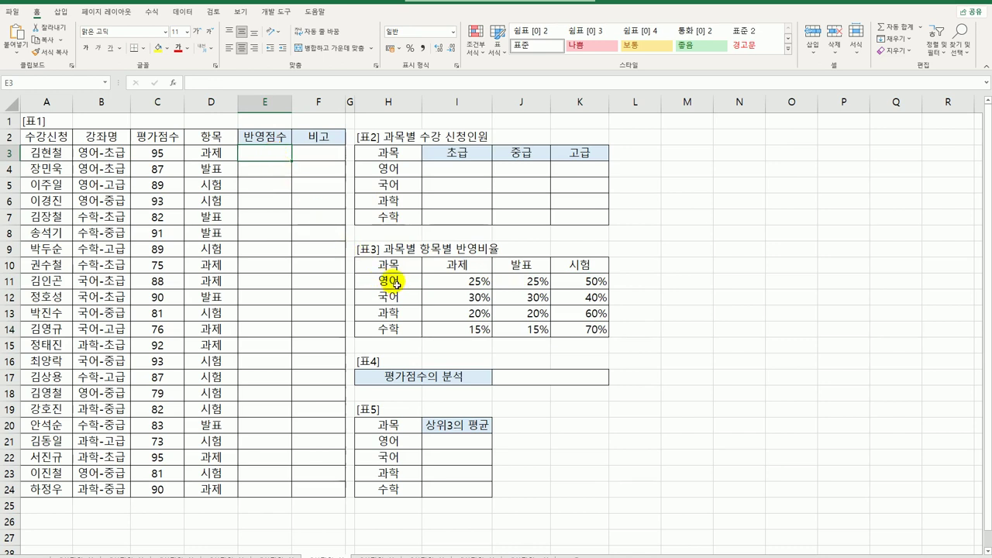
left_click_drag(390, 280, 398, 330)
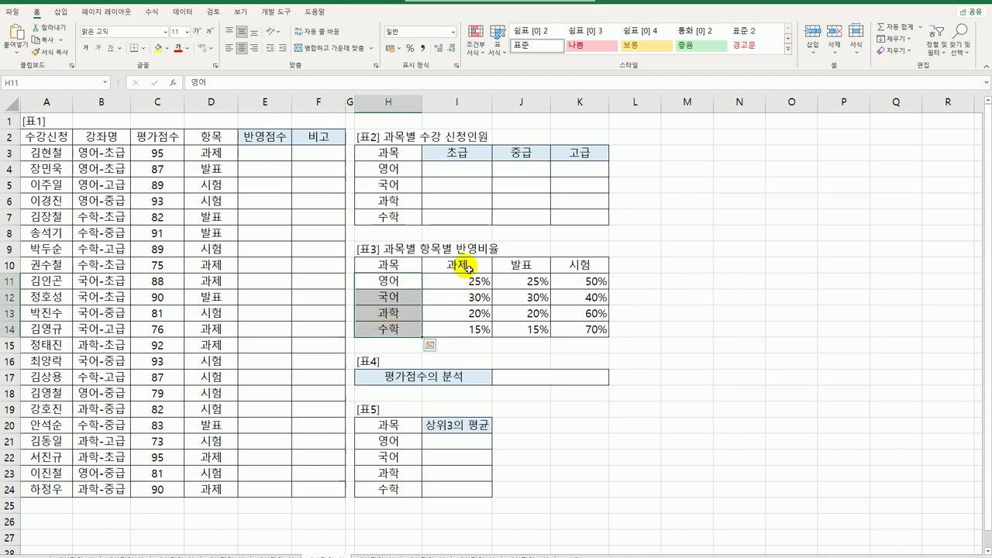
left_click_drag(467, 268, 465, 329)
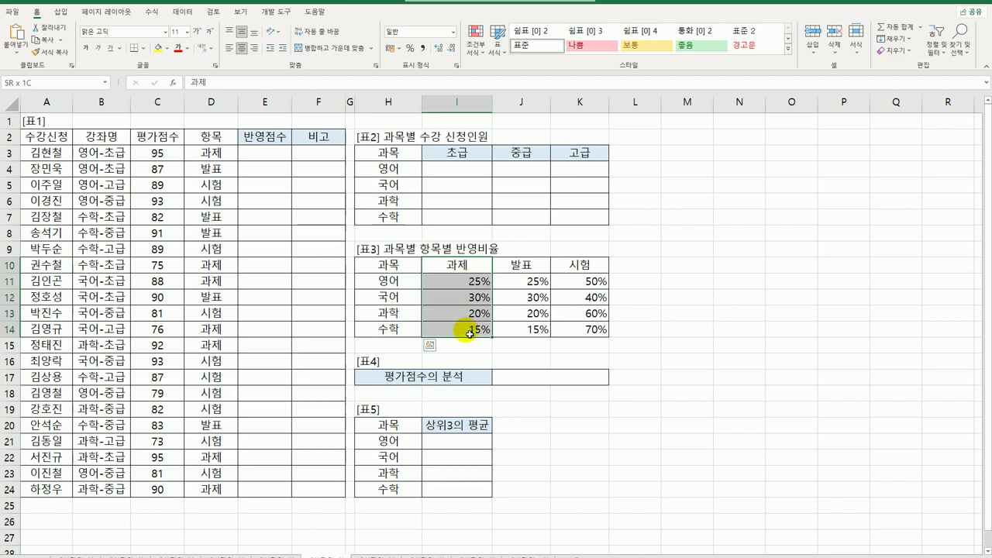
left_click_drag(535, 268, 536, 328)
left_click_drag(591, 268, 561, 328)
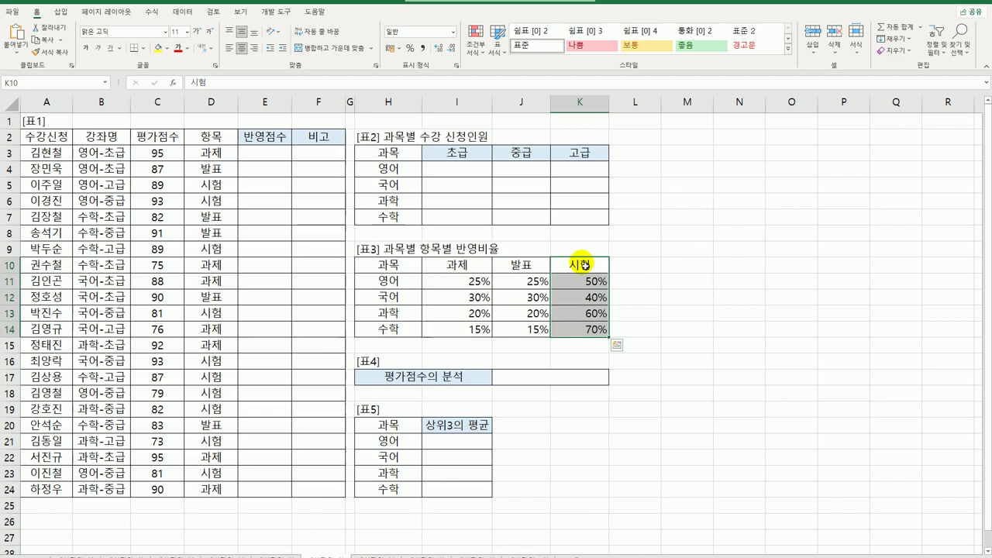
Step: Enter =MATCH(D3,$I$10:$K$10,0) in E3 to find the item's exact position in the [표3] header row
left_click(274, 155)
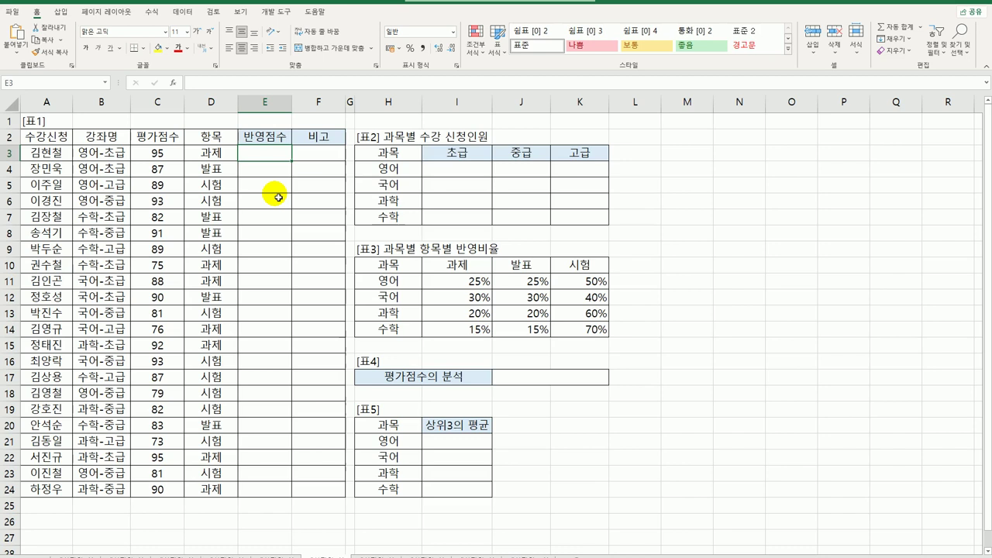
type("=")
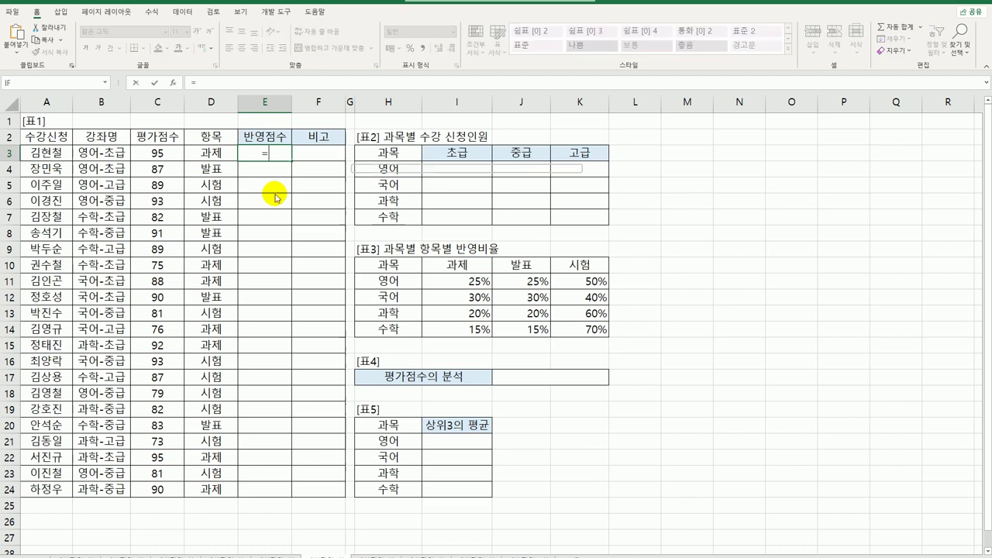
type("ma")
key("Tab")
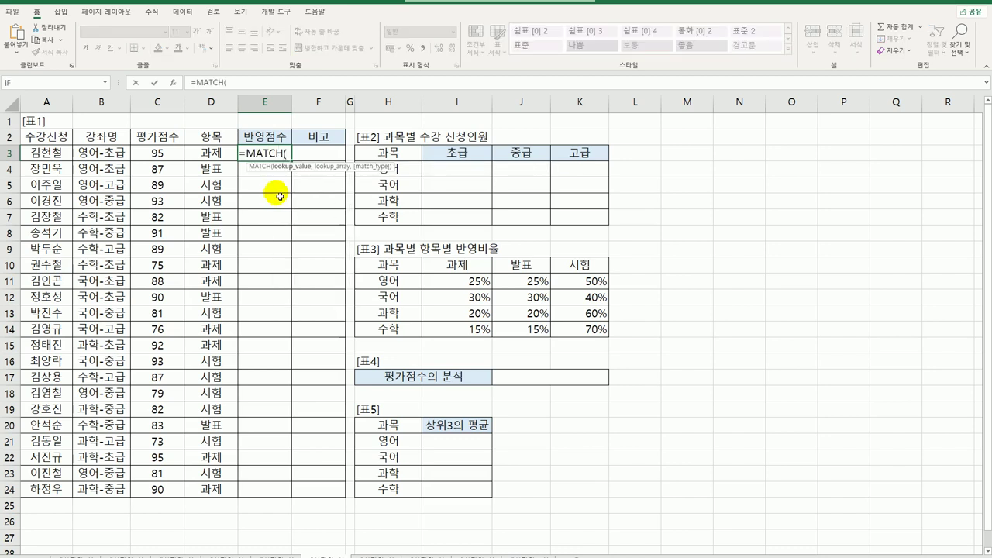
left_click(224, 159)
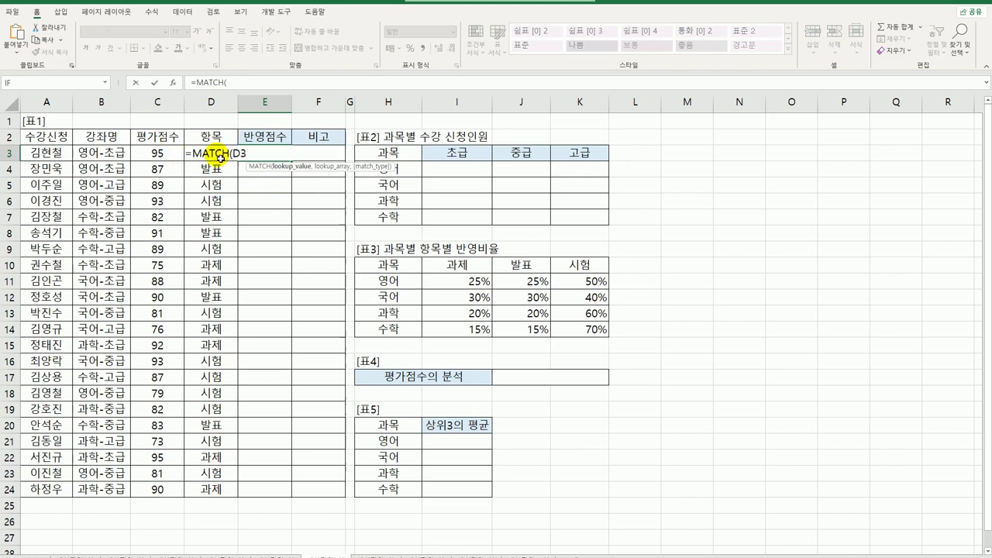
type(",")
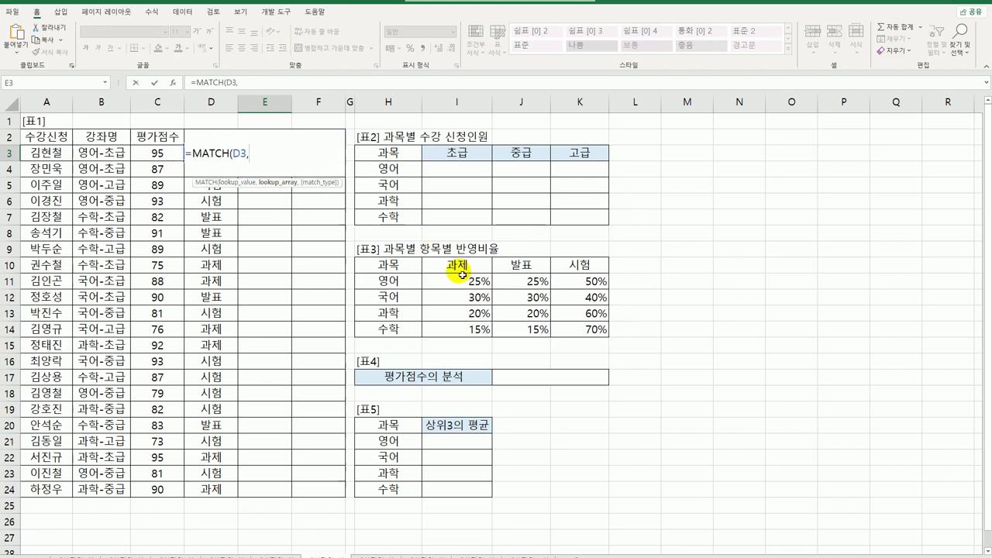
left_click_drag(454, 266, 572, 266)
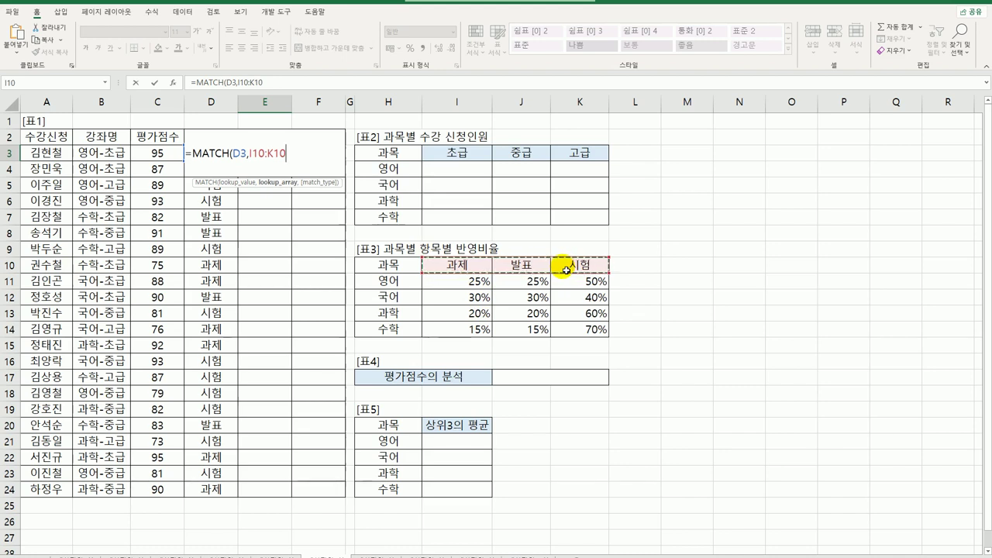
key("F4")
type(",")
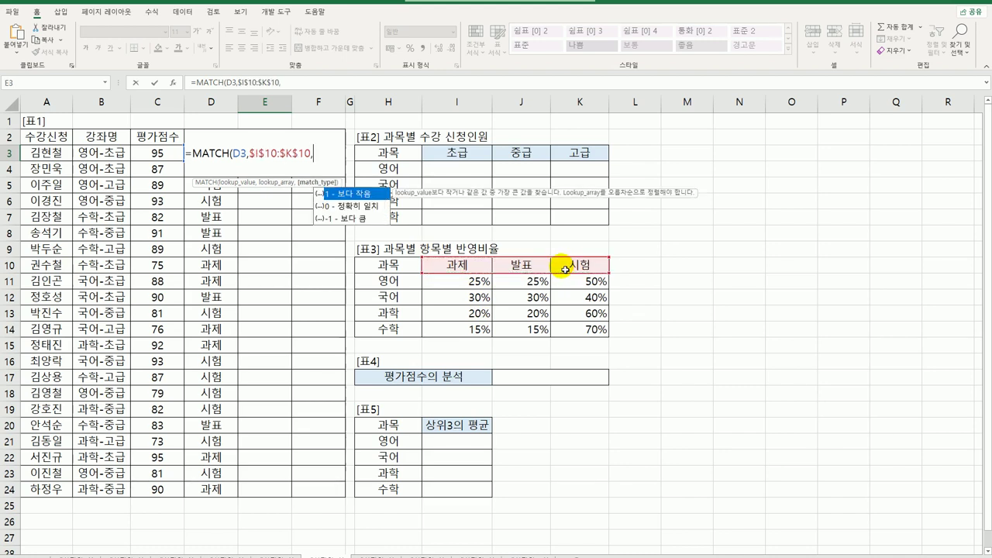
left_click(357, 207)
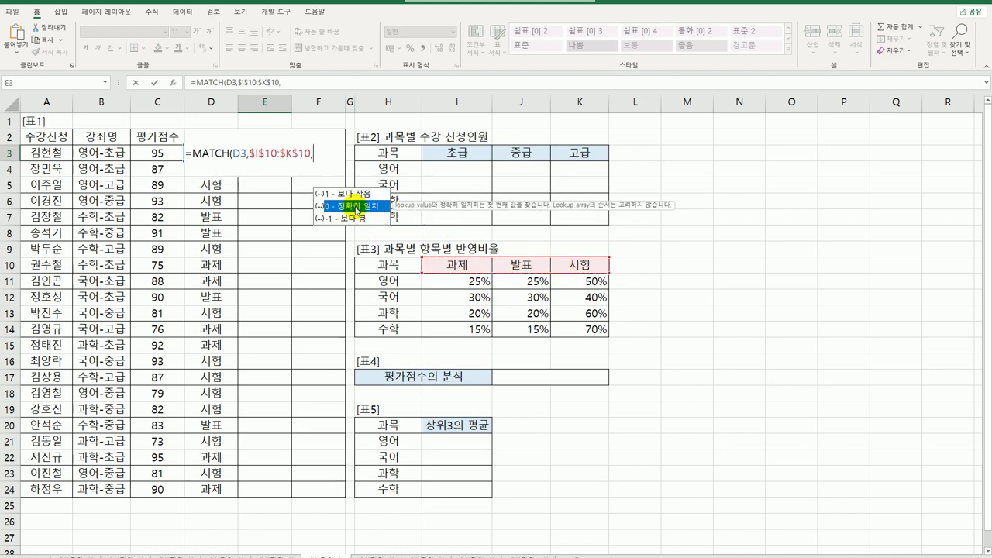
double_click(356, 208)
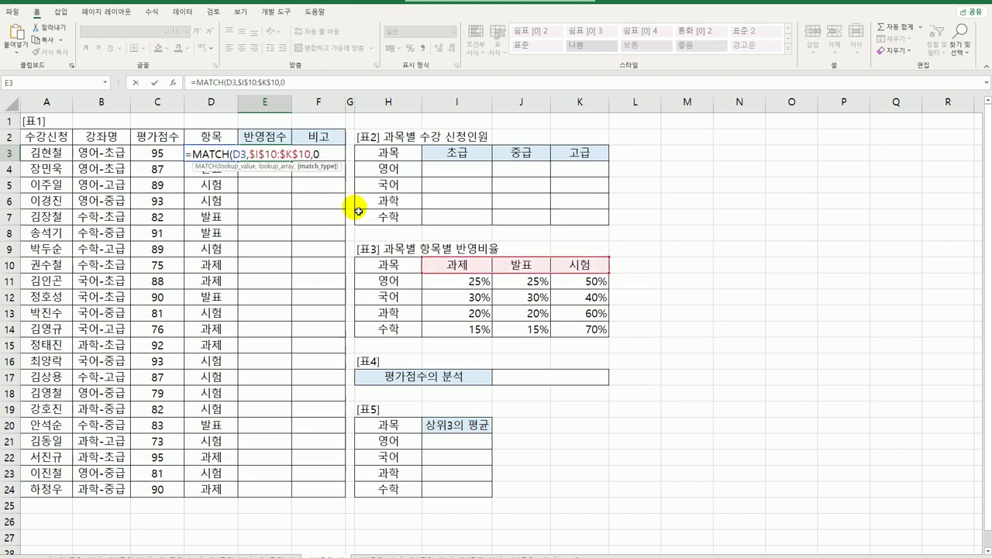
key("Return")
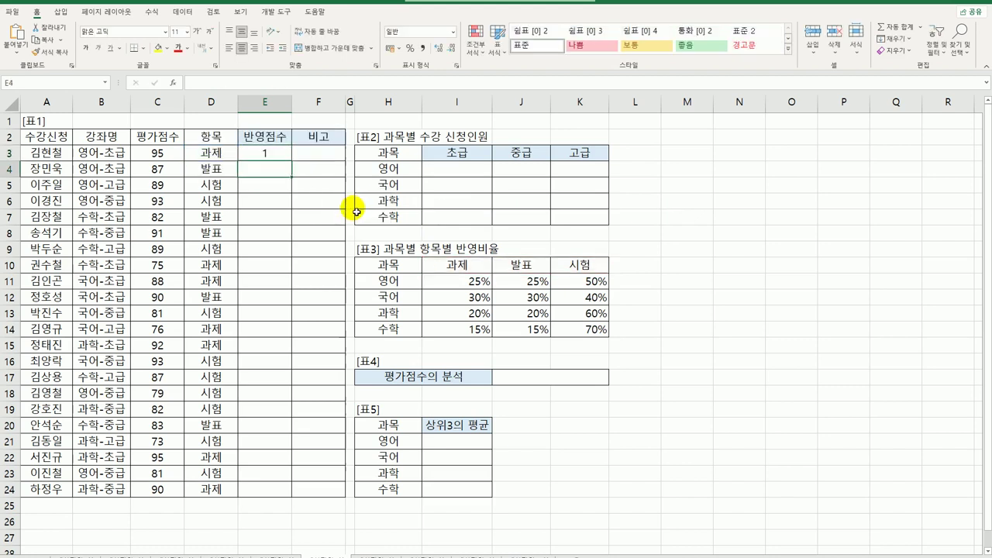
Step: Fill the MATCH formula from E3 down to E24 and review the [표3] subject column
left_click(284, 154)
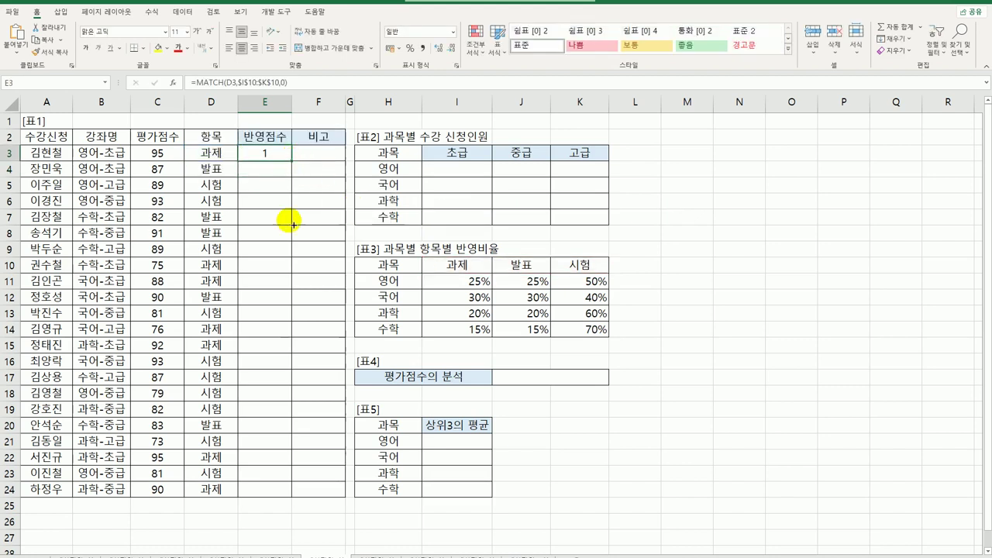
left_click_drag(293, 225, 277, 496)
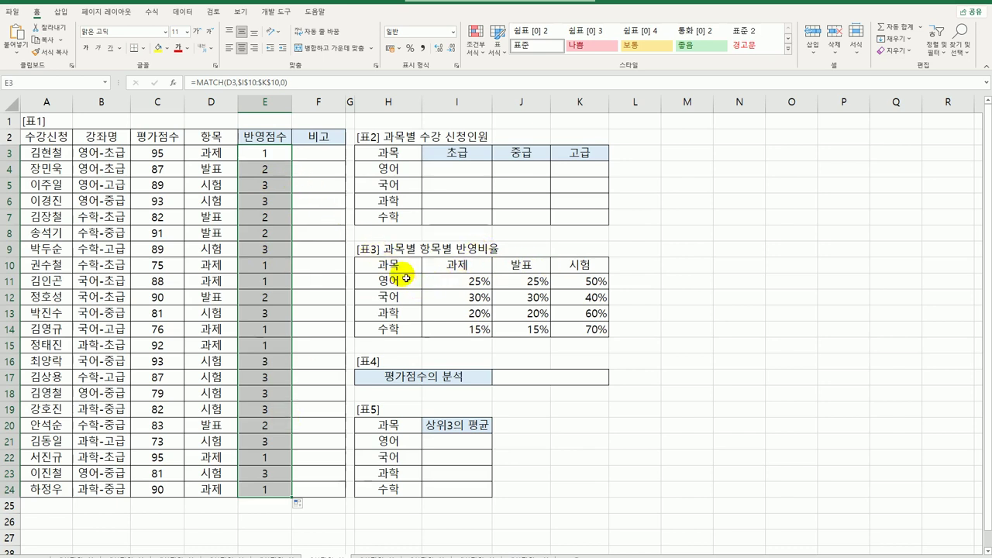
left_click_drag(392, 264, 394, 335)
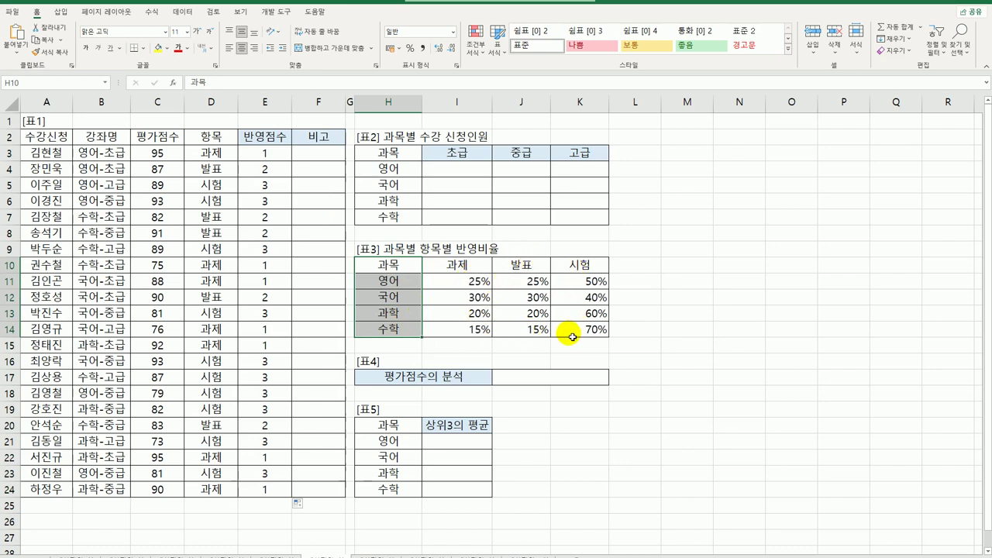
Step: Append +1 to the MATCH formula in E3 and fill it down to E24
left_click(266, 152)
double_click(263, 152)
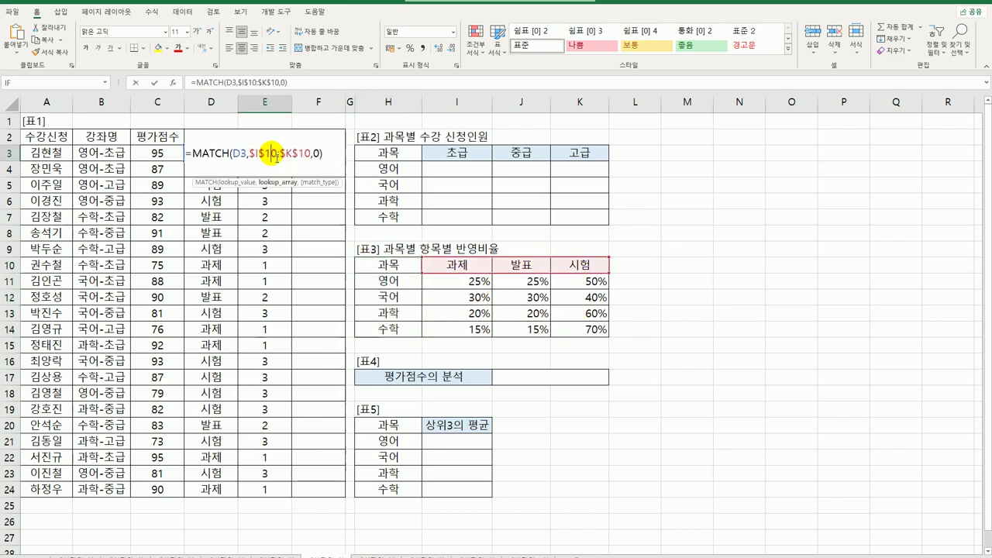
left_click(335, 158)
type("+1")
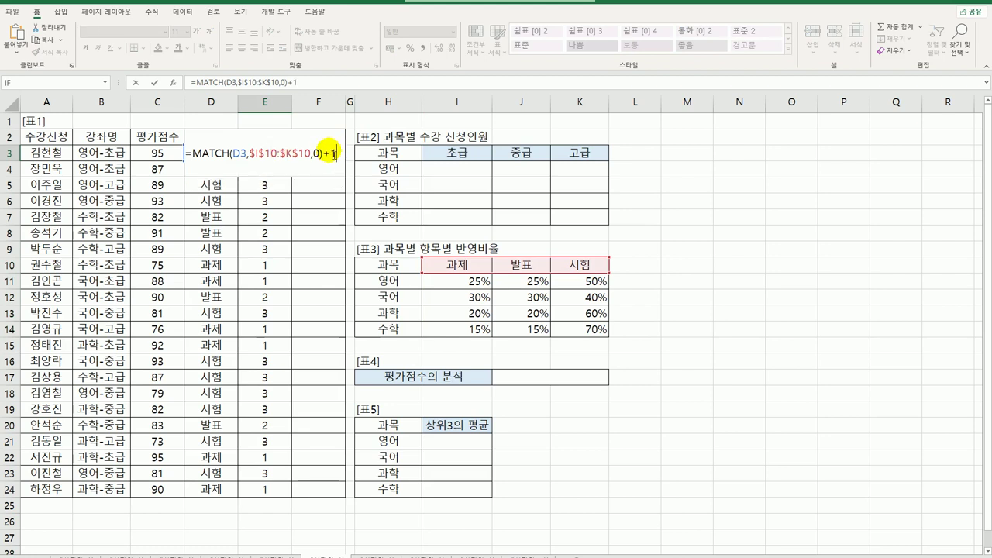
key("Return")
left_click_drag(433, 261, 603, 332)
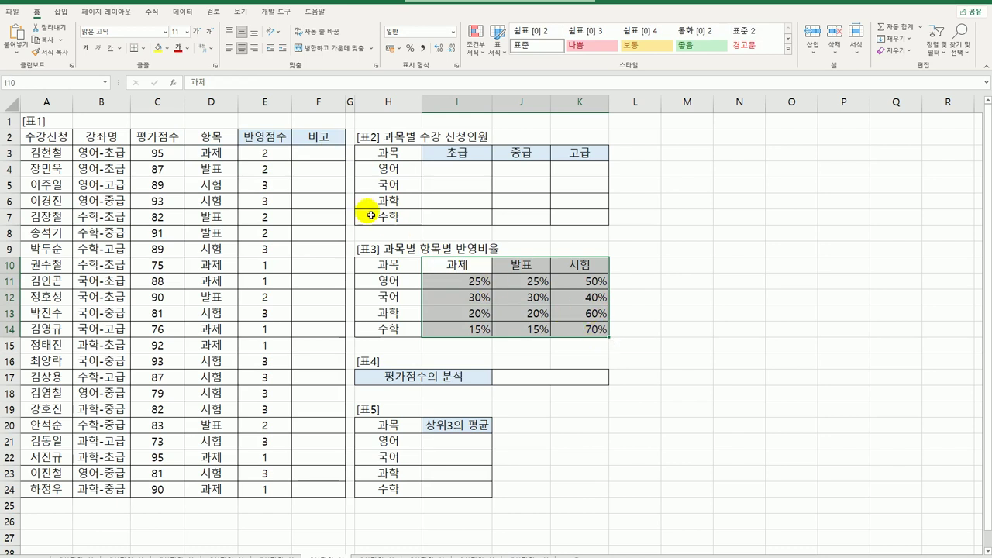
left_click(281, 162)
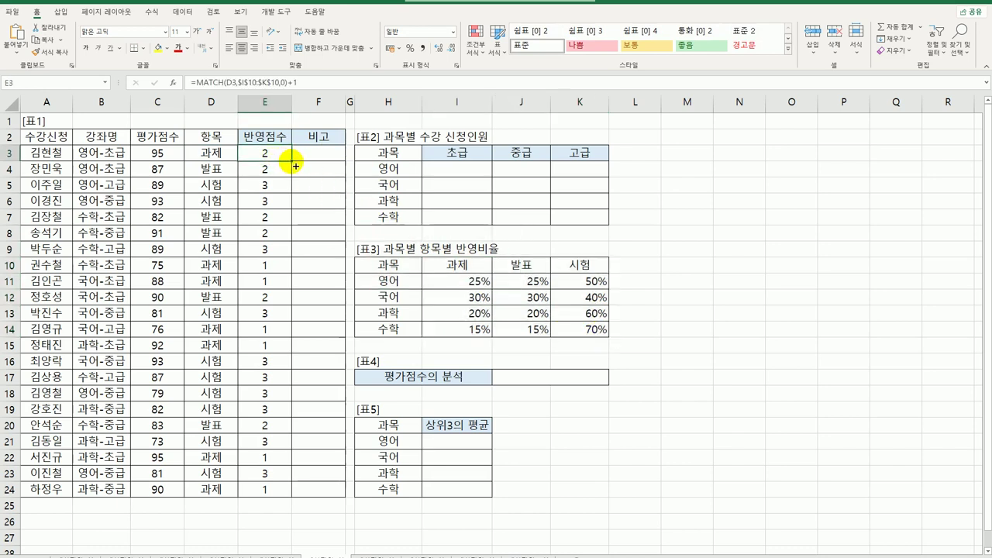
double_click(292, 161)
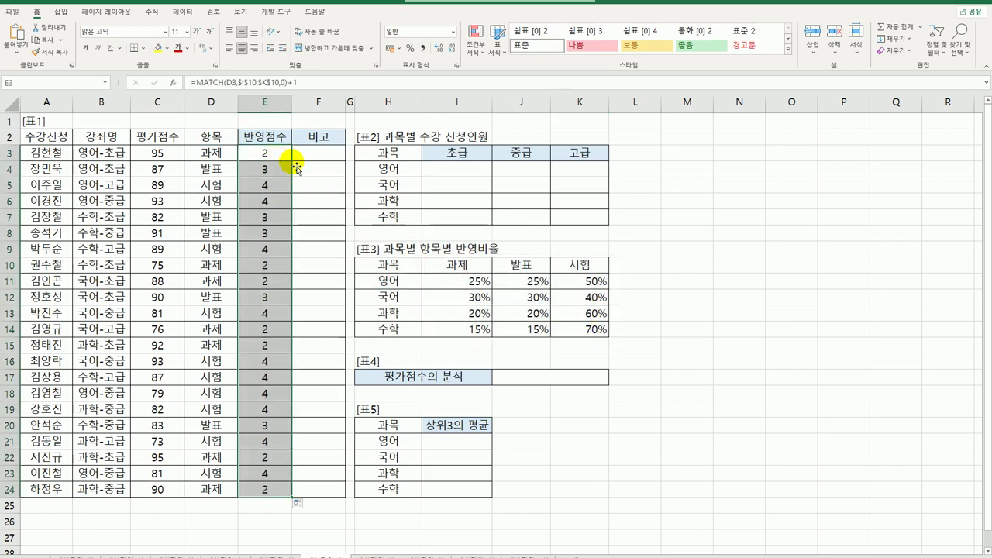
Step: Wrap the MATCH formula in E3 in a VLOOKUP with LEFT(B3,2) as the lookup value
left_click(249, 151)
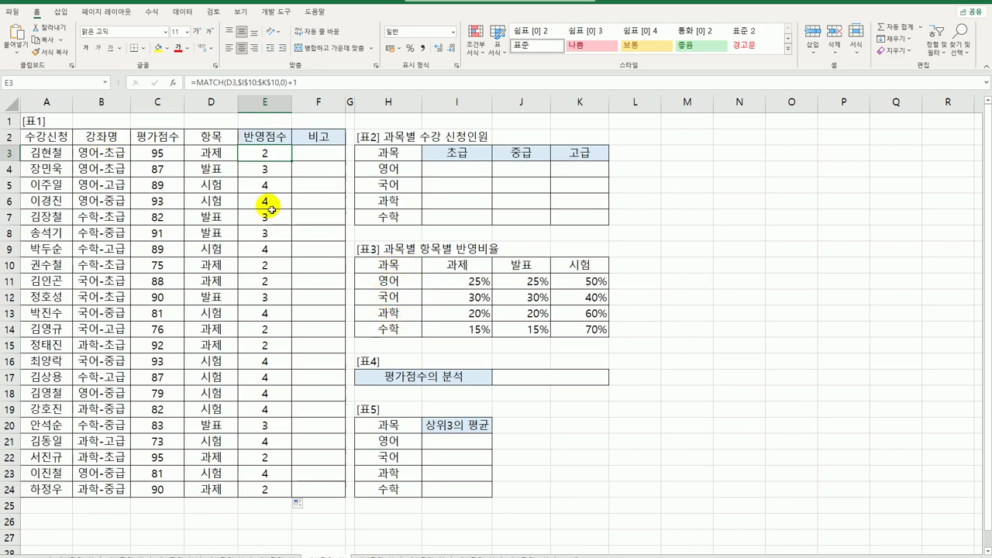
double_click(262, 153)
left_click(199, 157)
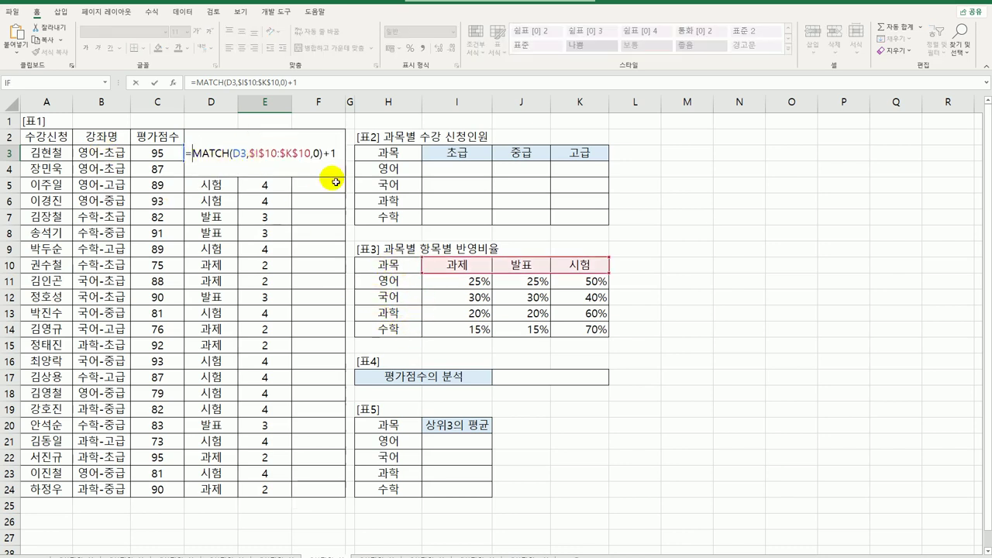
type("VLOOKUP(")
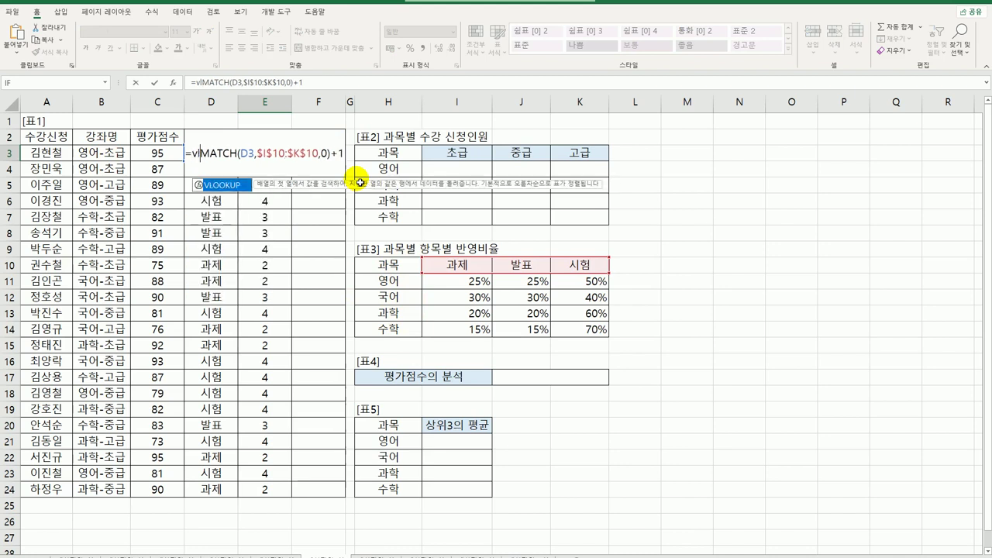
type("left")
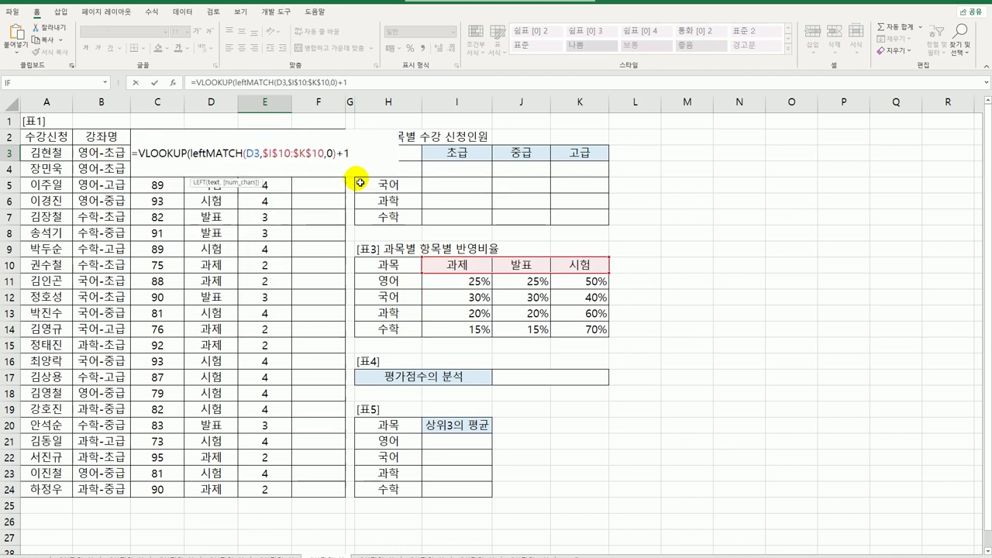
type("(")
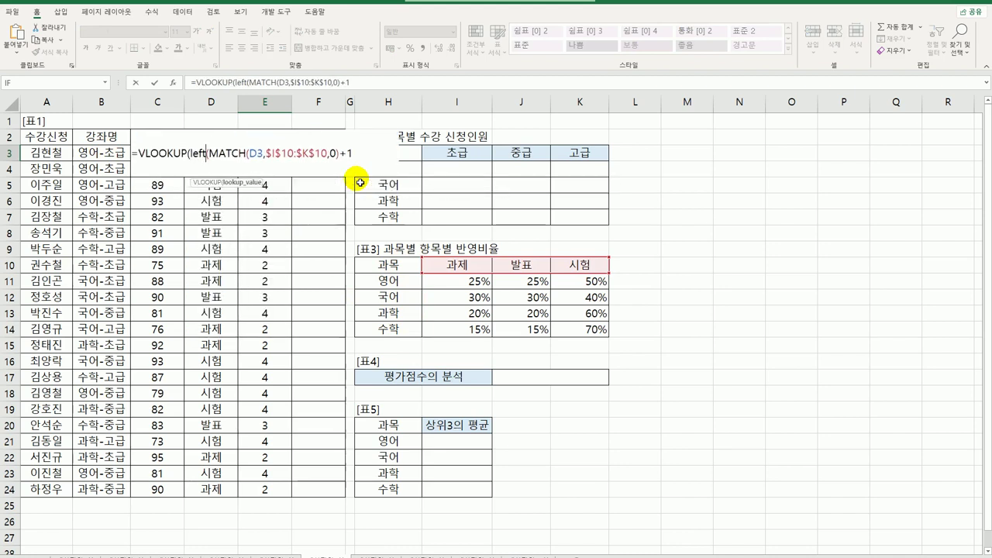
left_click(118, 152)
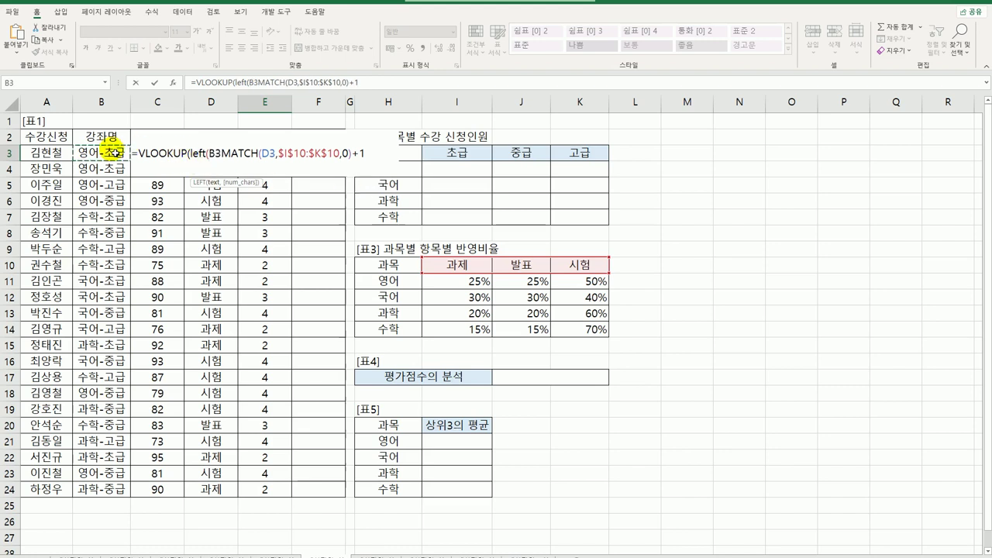
type(",2)")
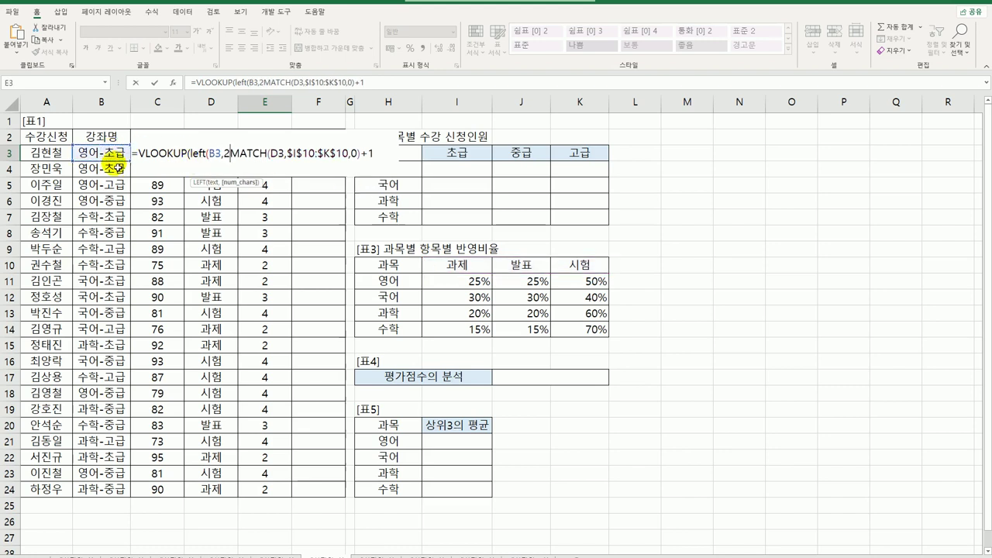
type(",")
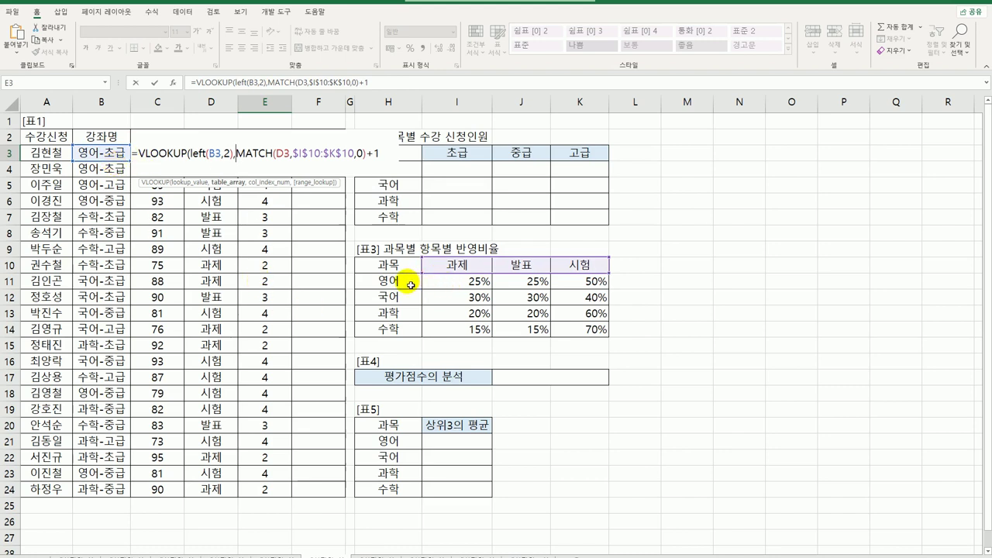
Step: Complete the VLOOKUP in E3 with table range $H$11:$K$14, the MATCH result as column number and 0 for exact match
left_click_drag(399, 282, 577, 337)
key("F4")
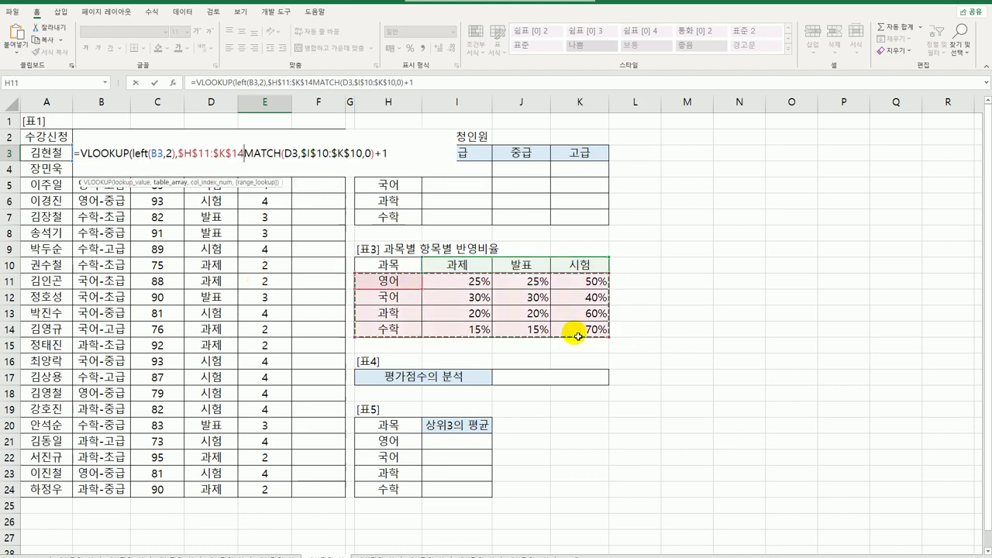
type(",")
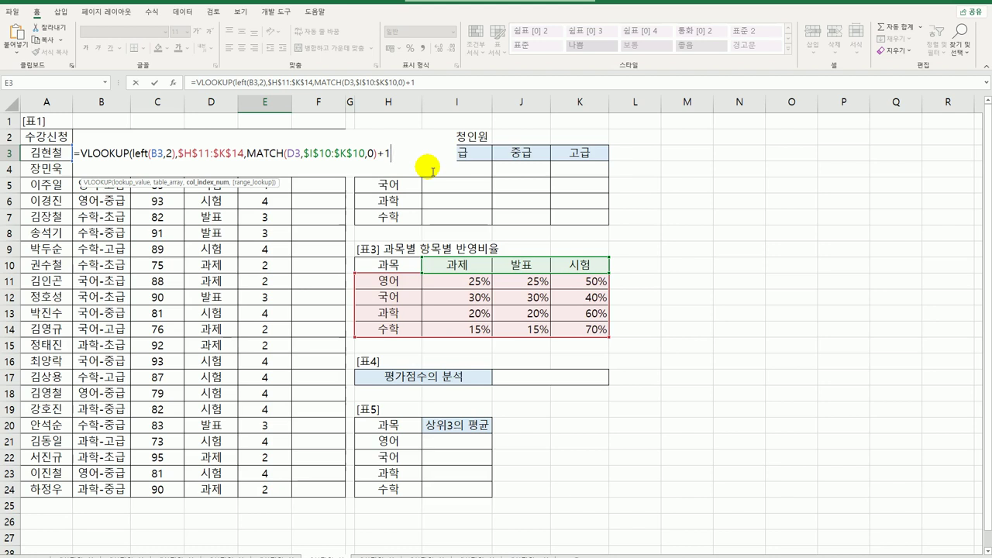
type(",")
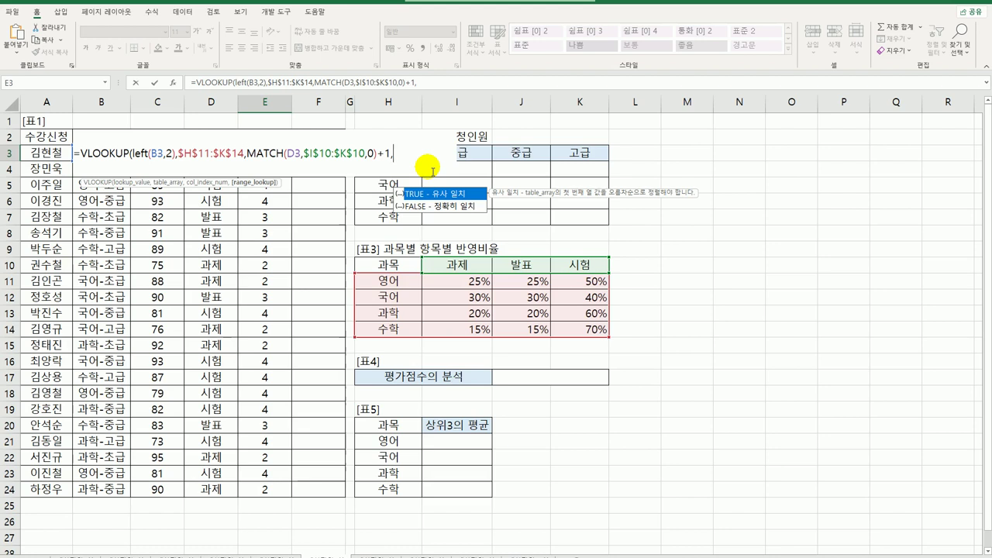
type("0")
key("Return")
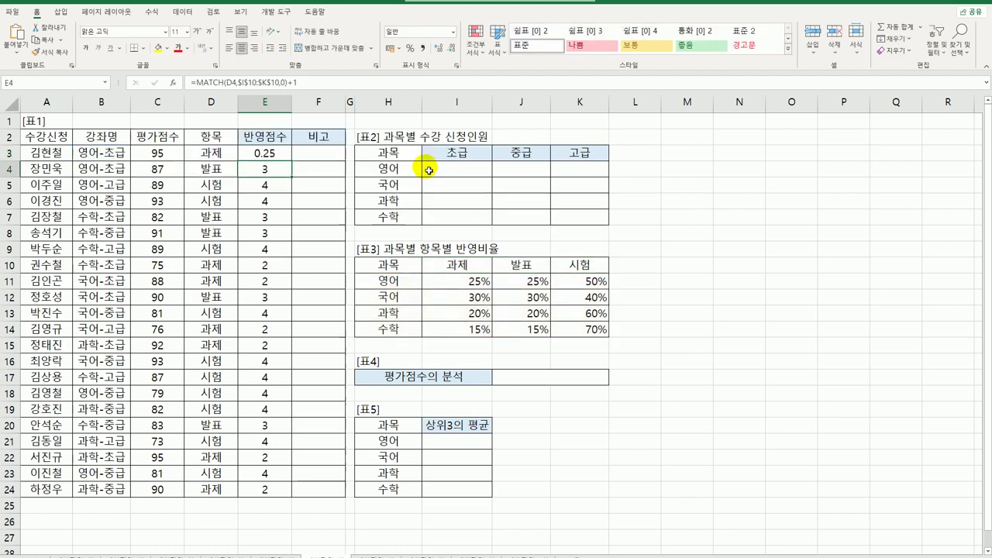
Step: Multiply the VLOOKUP formula in E3 by C3 and fill it down to E24
left_click(266, 155)
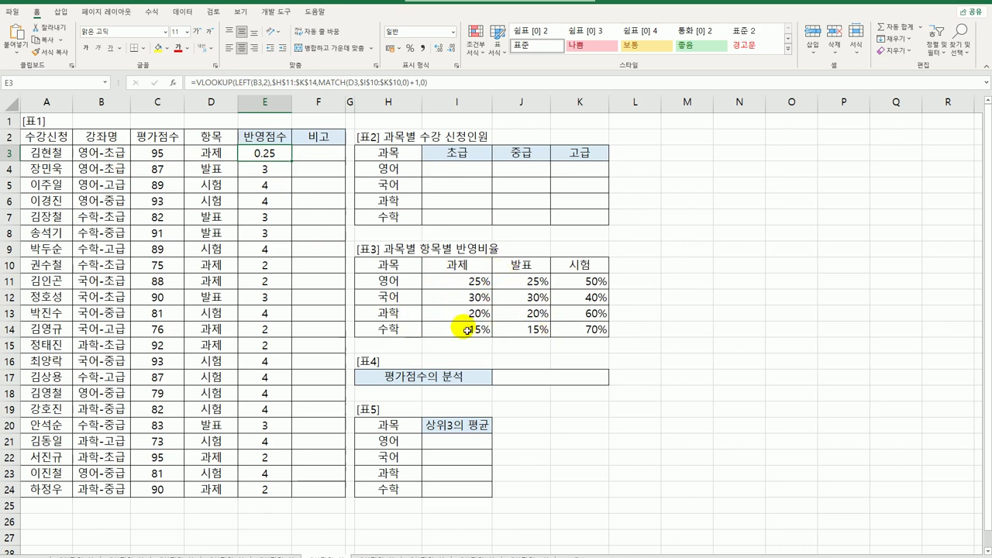
left_click(442, 81)
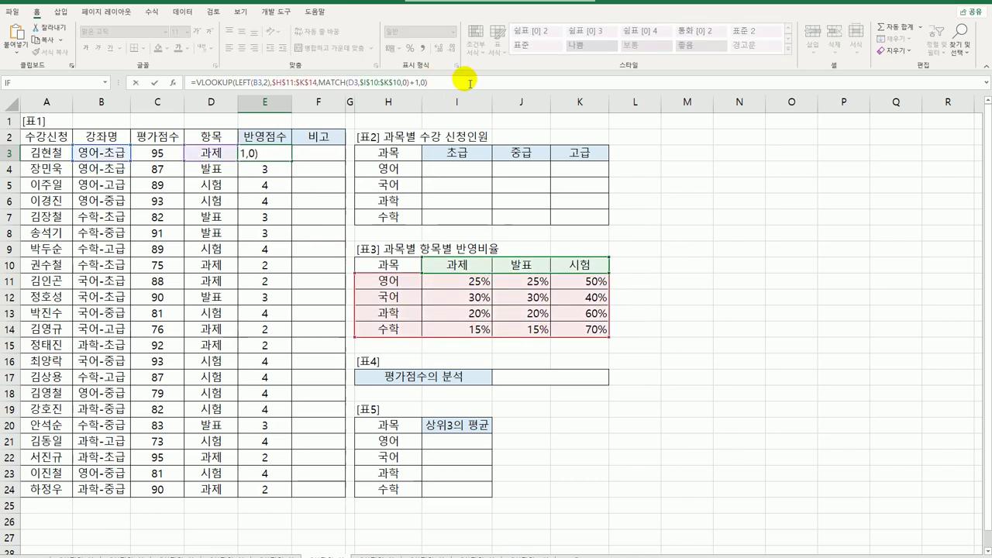
type("*")
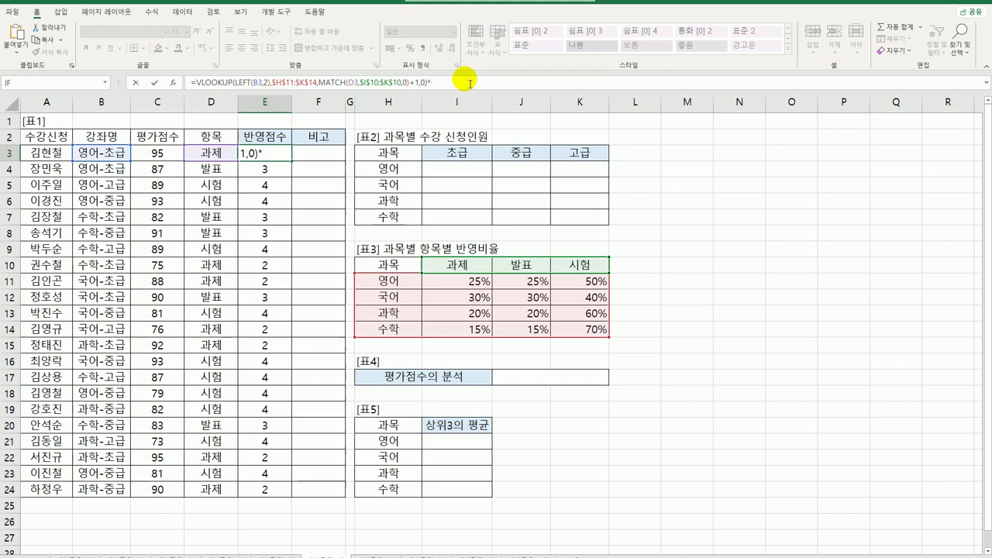
left_click(162, 155)
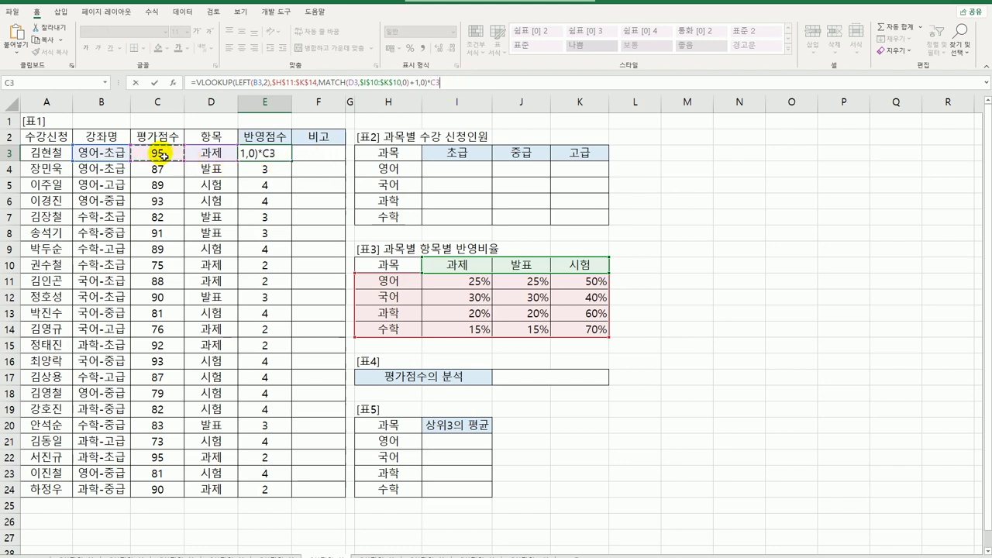
key("Return")
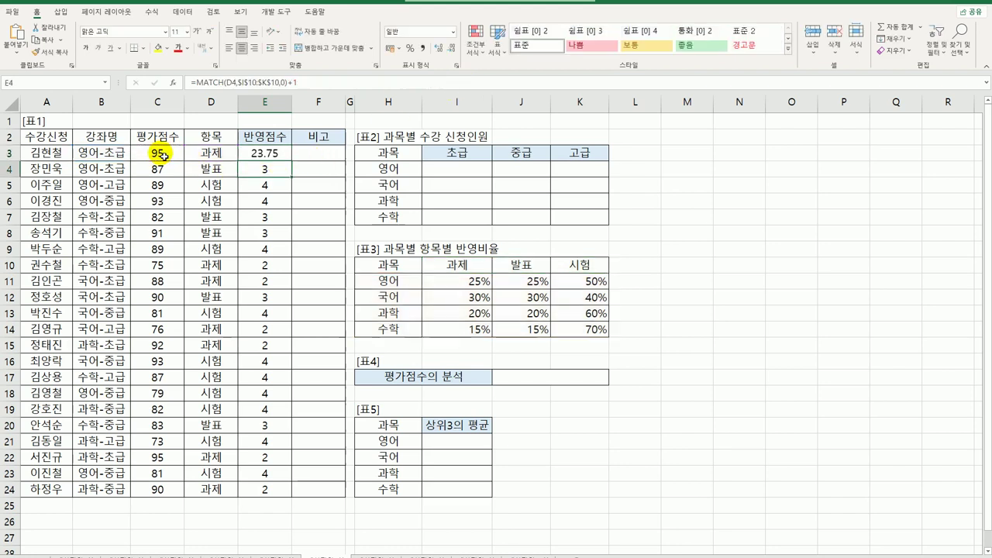
left_click(279, 154)
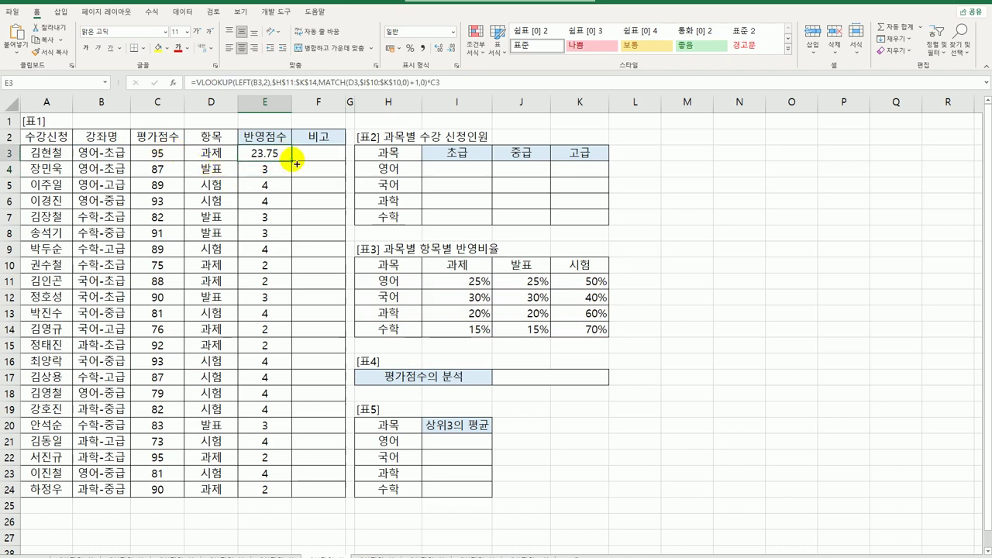
double_click(292, 160)
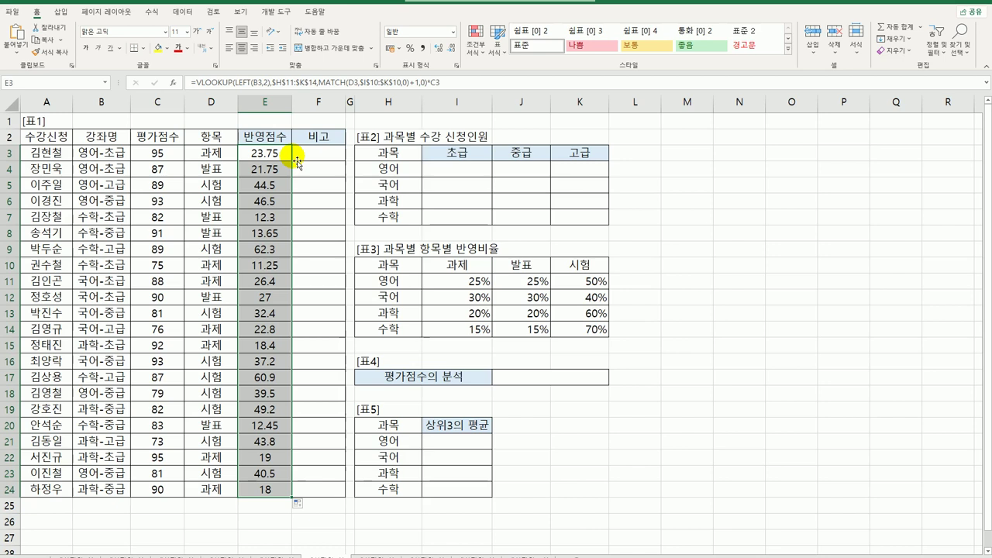
Step: Select F3 in the 비고 column, open the Visual Basic editor and insert a new module
left_click(309, 160)
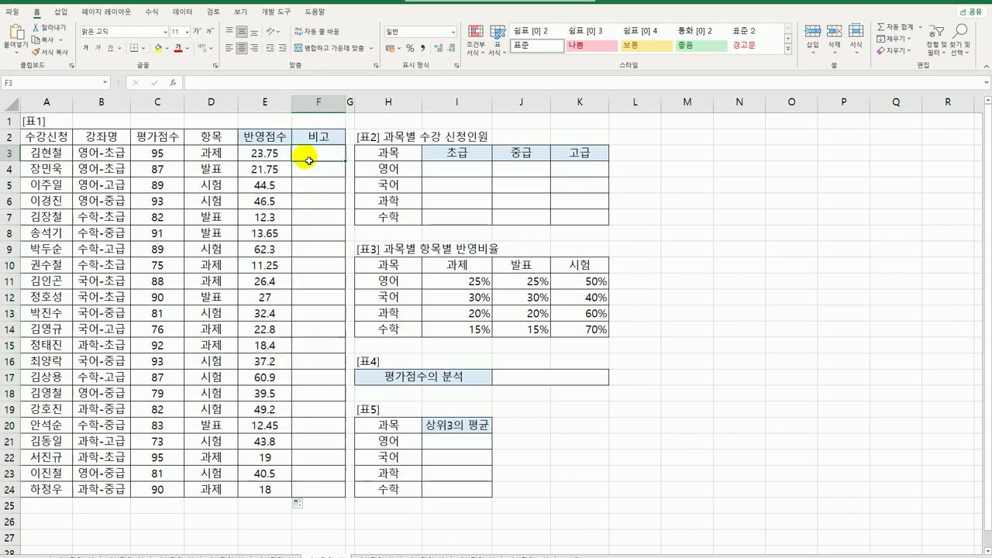
left_click(277, 12)
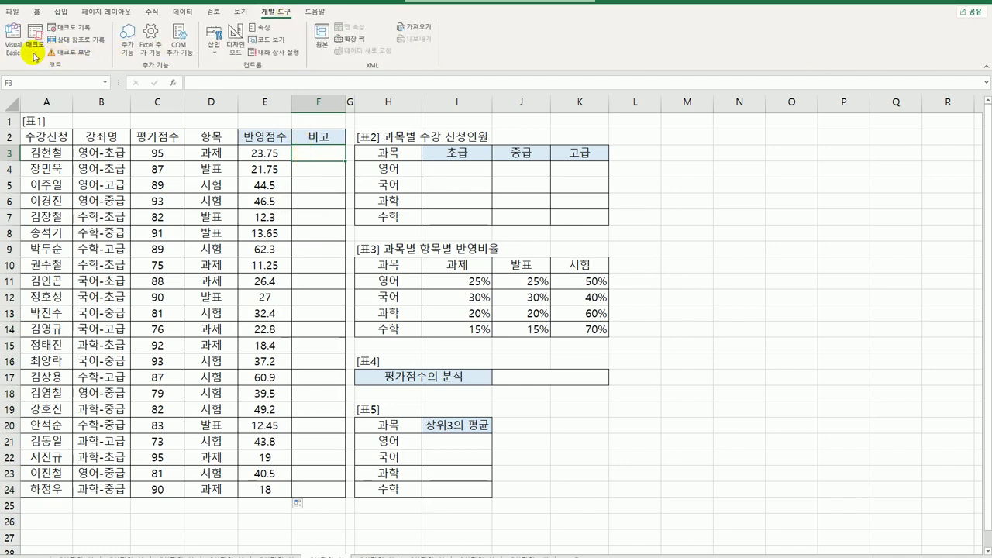
left_click(13, 41)
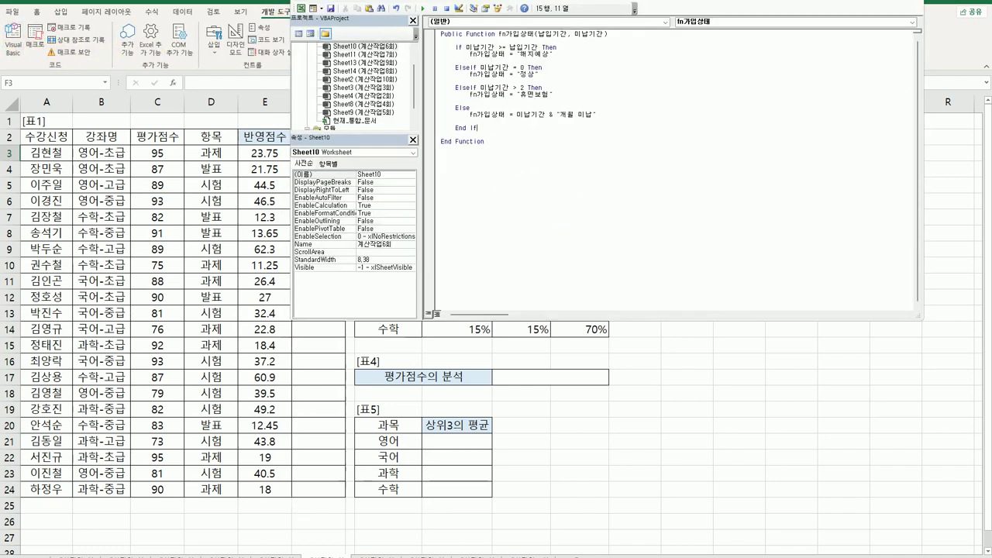
left_click(318, 8)
left_click(345, 29)
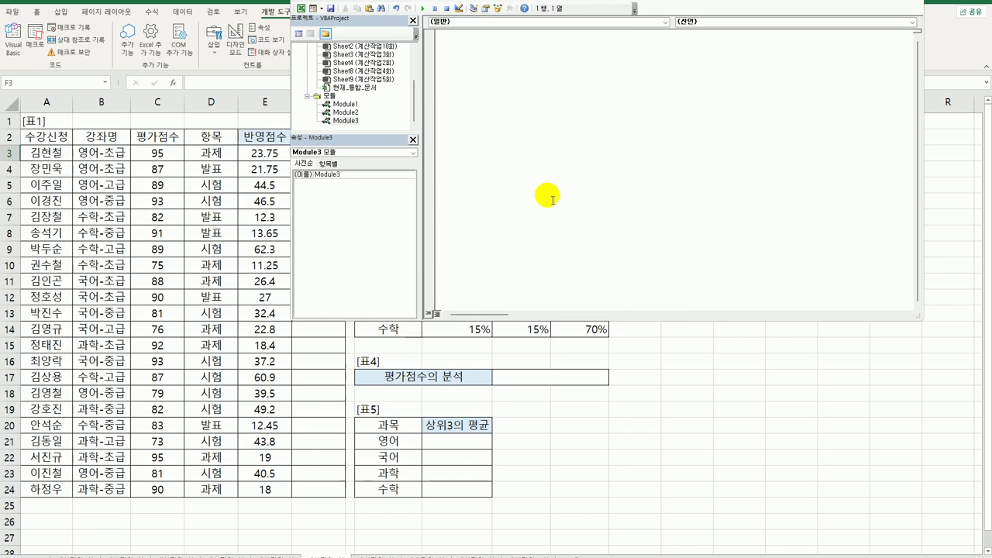
Step: Declare Public Function fn비고(평가점수, 반영점수) in the new module
type("pu")
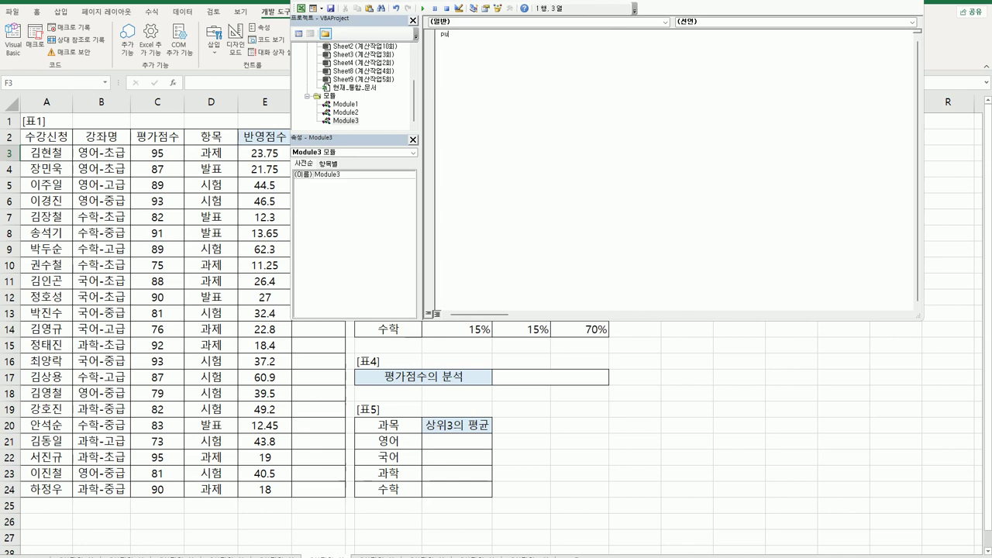
type("blic function")
type("fn비고(평가점수,")
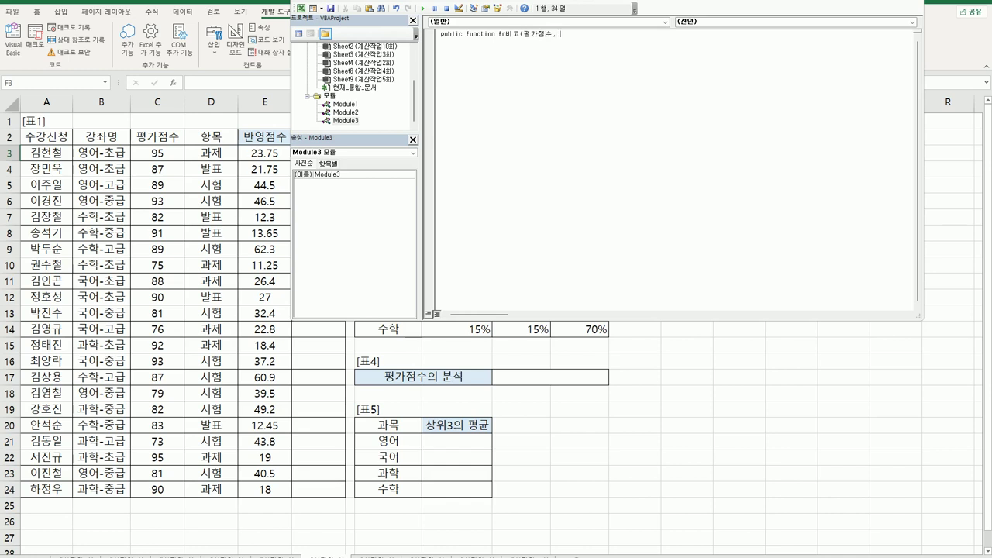
type(" 비")
type("영점수)")
key("Return")
key("Return")
key("Up")
Step: Start a Select Case statement on (평가점수 + 반영점수) * 0.25 inside the fn비고 function
type("select cas")
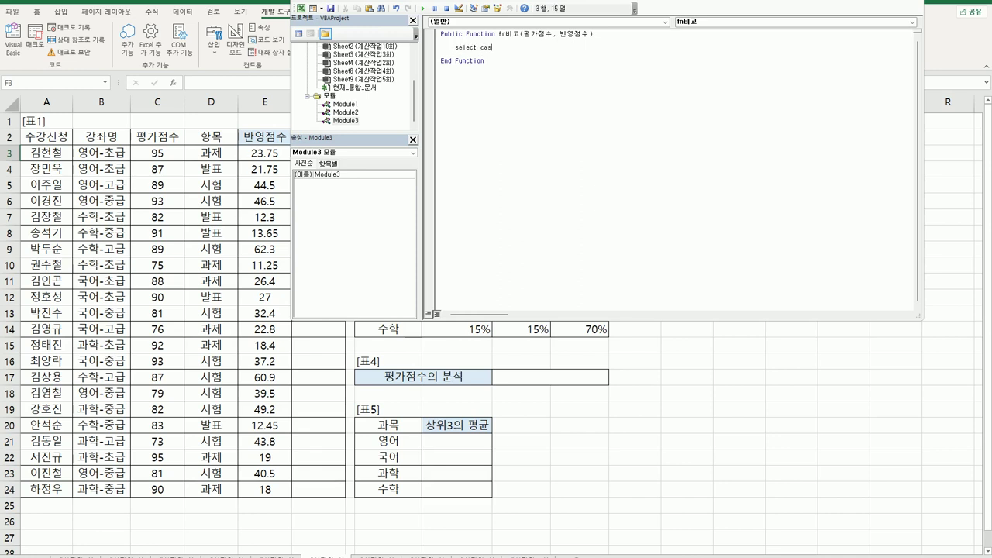
type("e (평가점수 + ")
type("ㅂ")
type("반영점수 )")
type(" *0.")
type("2")
type("5")
key("Return")
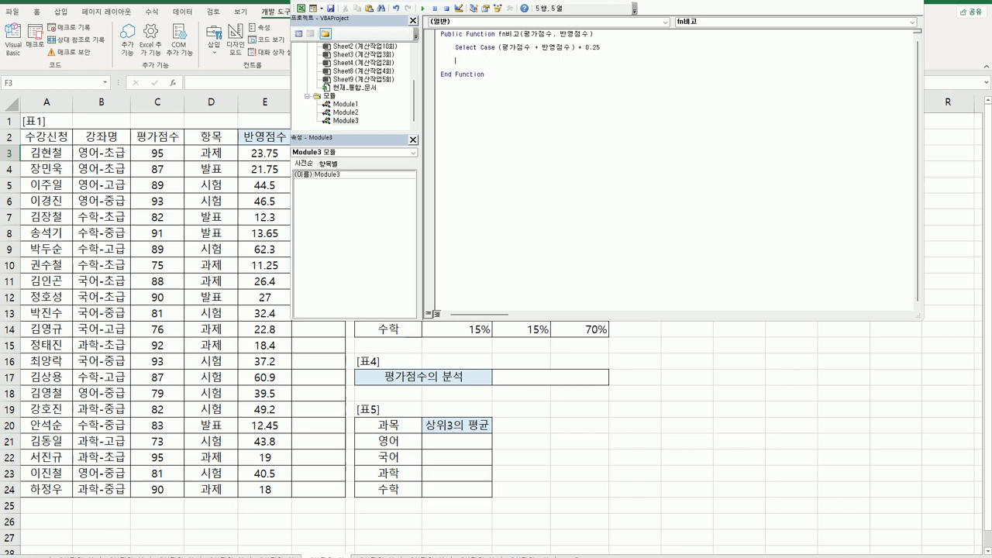
Step: Add a Case Is >= 30 branch that sets fn비고 = "최우수"
type("case is >= 30")
key("Return")
key("Tab")
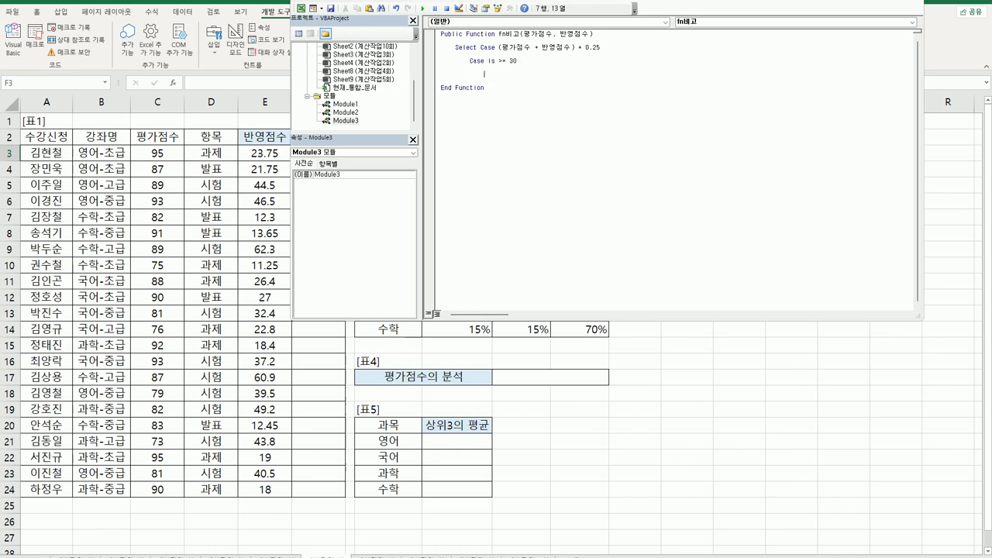
type("fn")
type("비교 = ")
type("\"ㅊ")
type("우수\"")
key("Return")
key("Return")
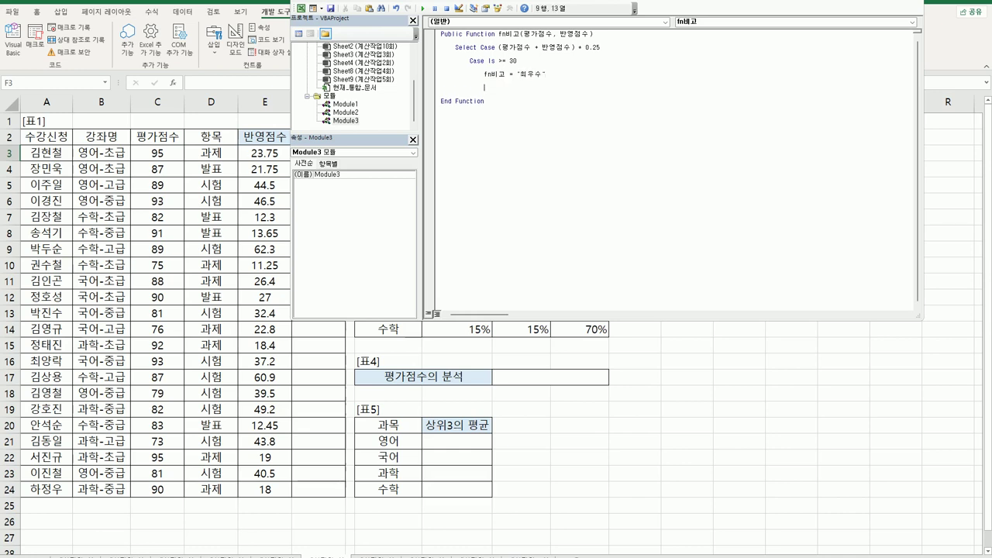
Step: Duplicate the Case Is >= 30 branch with its assignment line directly below the original
left_click(470, 68)
left_click(483, 60)
left_click_drag(470, 60, 546, 73)
key("ctrl+c")
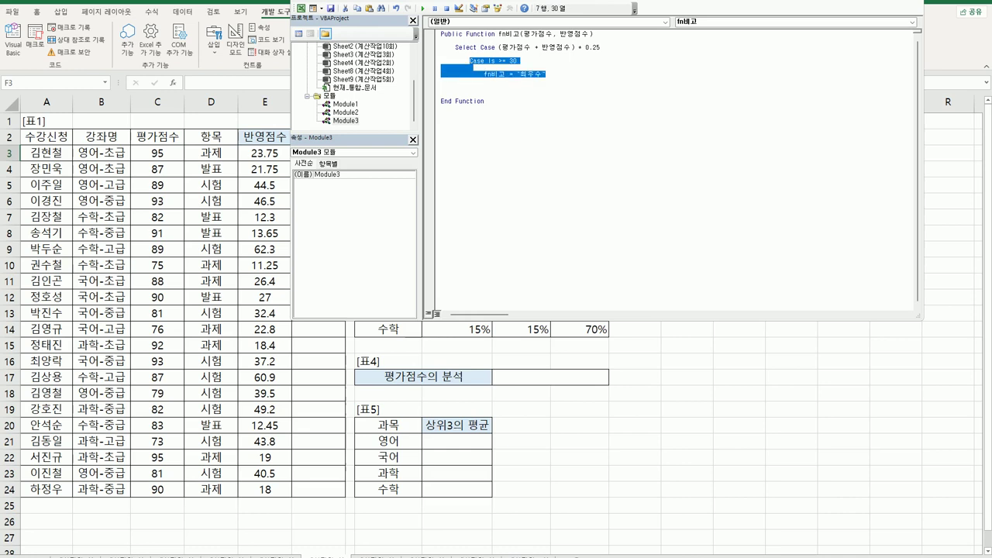
left_click(485, 80)
key("Return")
key("BackSpace")
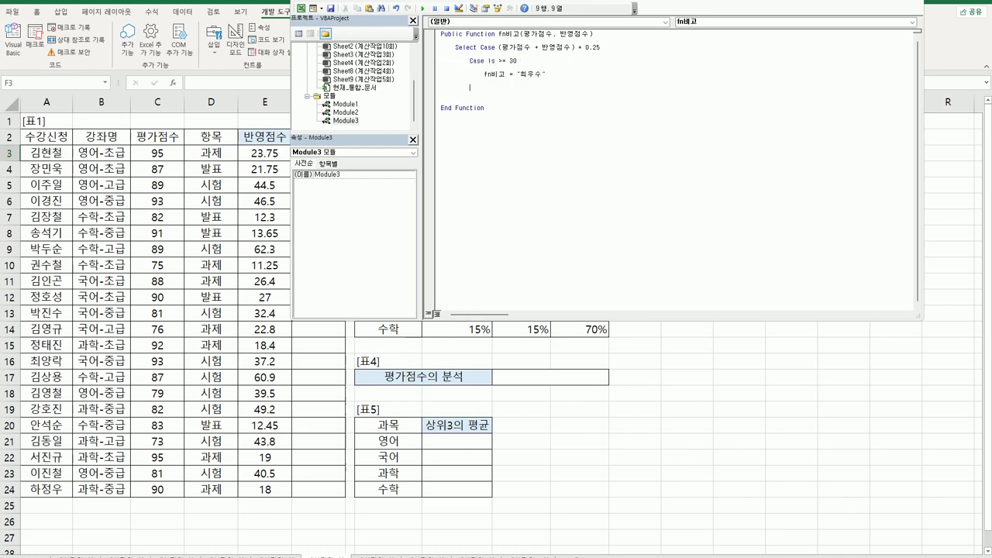
key("ctrl+v")
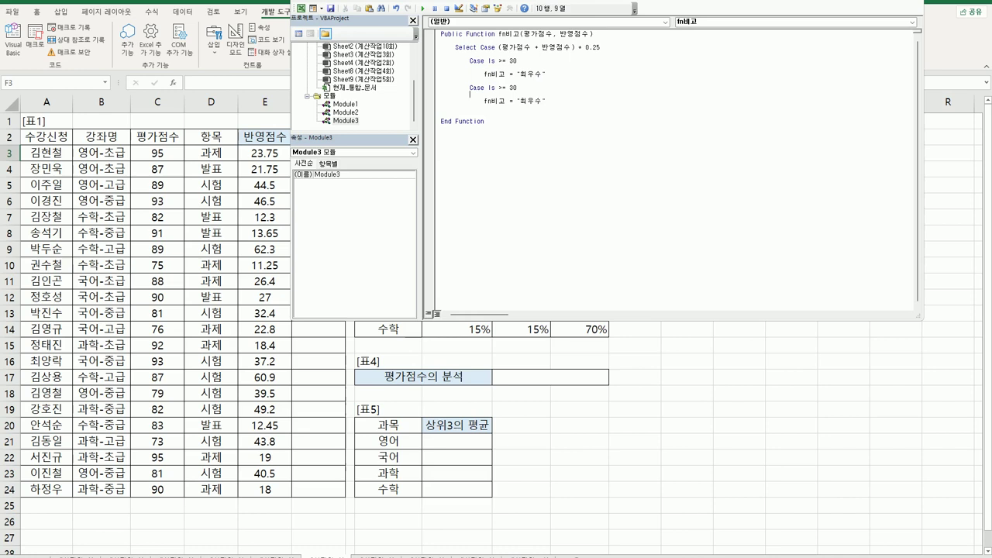
Step: Edit the duplicated branch to Case Is >= 25 with fn비고 = "우수"
left_click(517, 88)
type("25")
key("Delete")
key("Delete")
key("Down")
key("Down")
key("Delete")
key("End")
Step: Add a Case Else line below the Case Is >= 25 branch
key("Return")
key("Return")
type("ca")
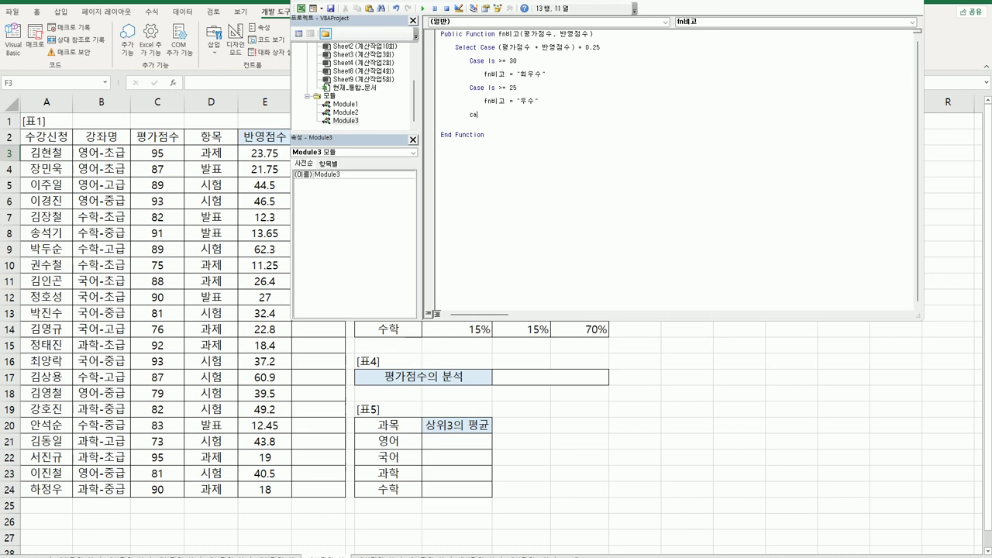
type("se else")
Step: Copy the fn비고 = "우수" line and paste it below Case Else
key("Home")
key("shift+End")
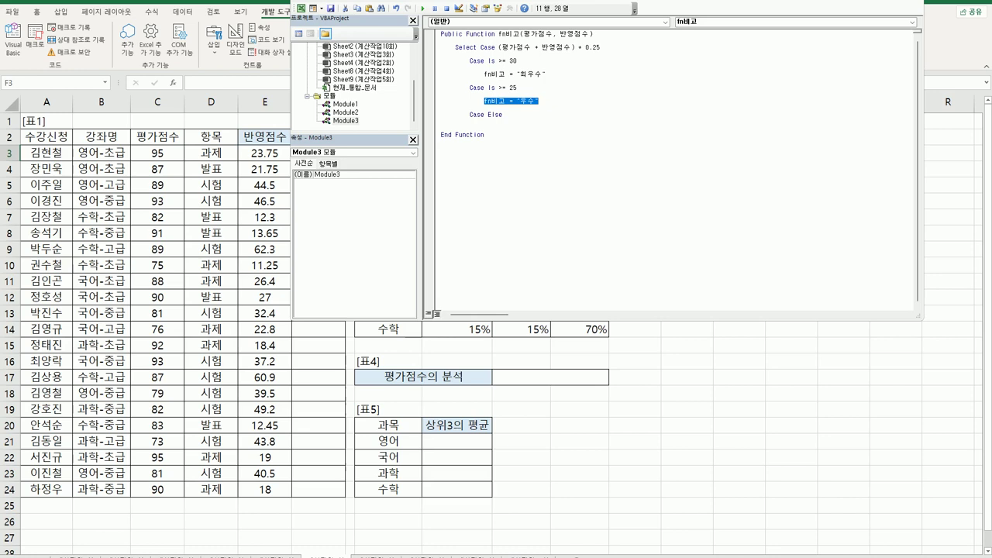
key("ctrl+c")
key("Down")
key("End")
key("Return")
key("ctrl+v")
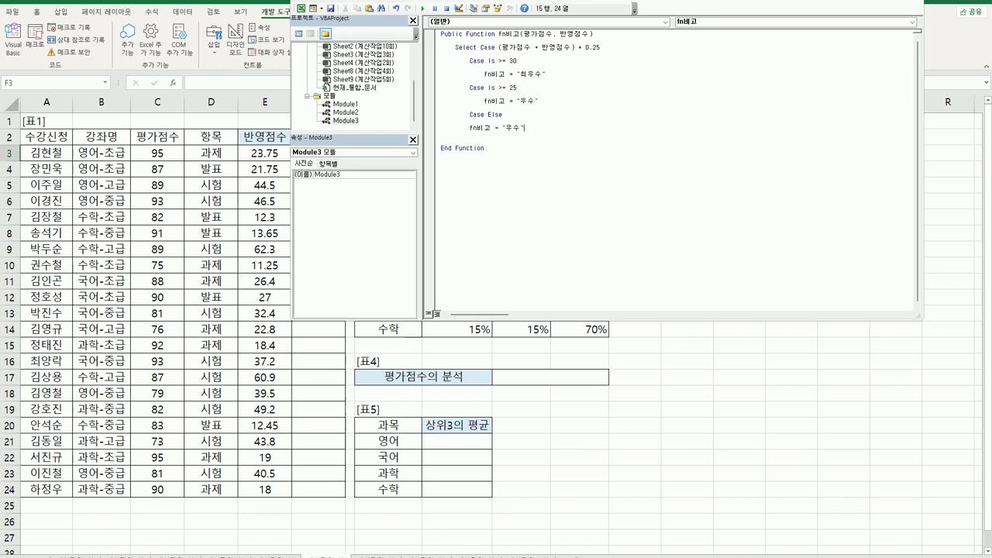
Step: Indent the assignment line under Case Else and change it to fn비고 = ""
key("Home")
key("Tab")
key("End")
key("Left")
key("Left")
key("BackSpace")
key("Delete")
Step: Close the Select Case block with an End Select line and return to the worksheet
key("Return")
key("BackSpace")
key("BackSpace")
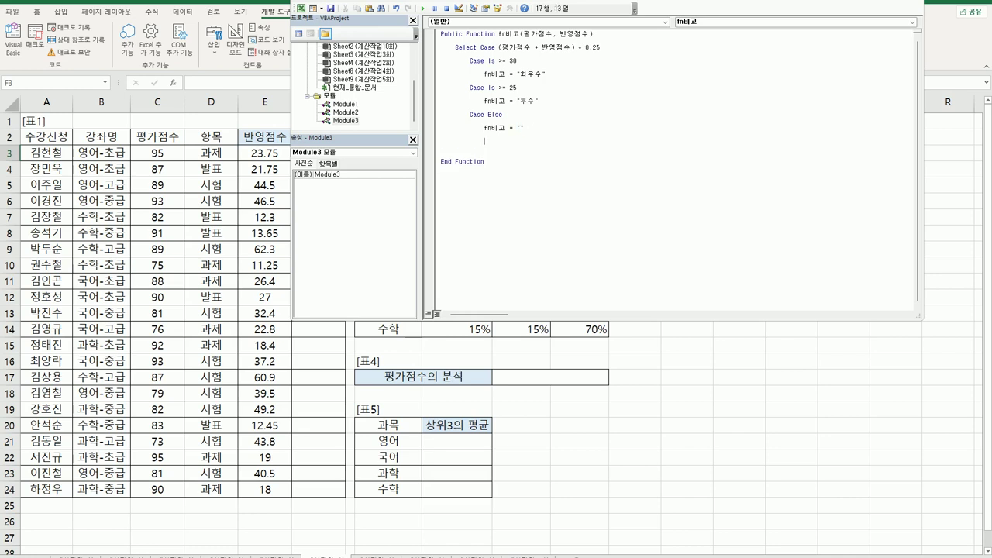
type("end select")
key("alt+q")
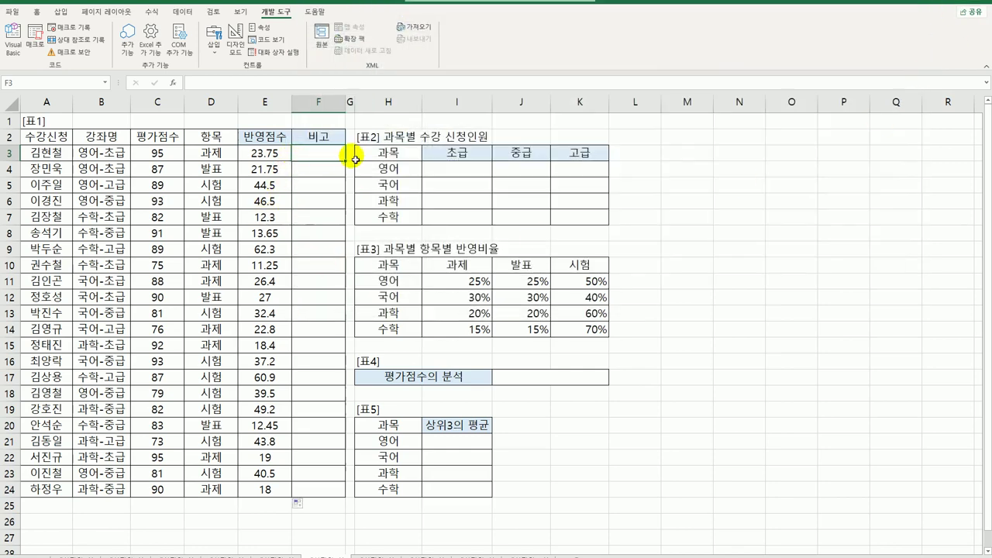
Step: Insert the user-defined function fn비고 in F3 with C3 as 평가점수 and E3 as 반영점수, and fill it down to F24
left_click(173, 82)
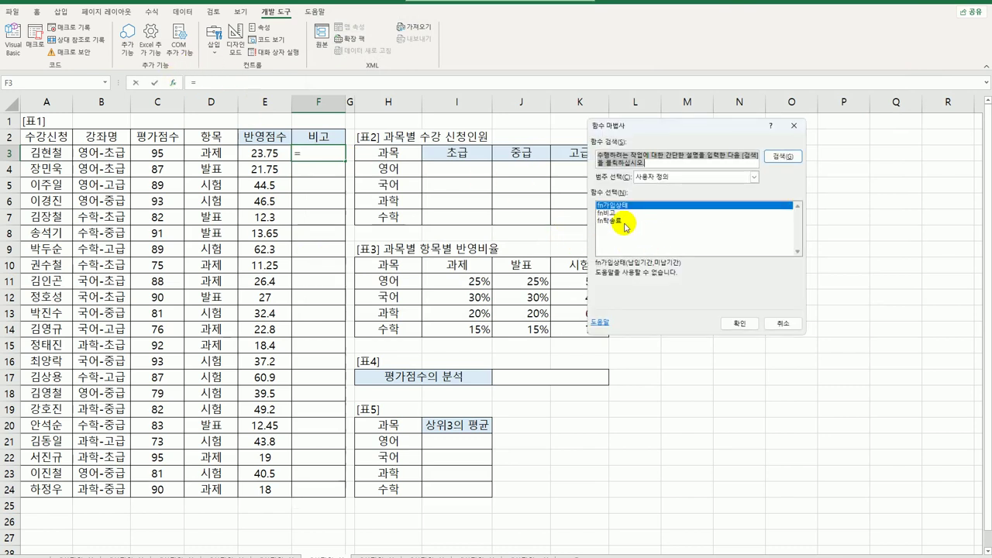
left_click(617, 213)
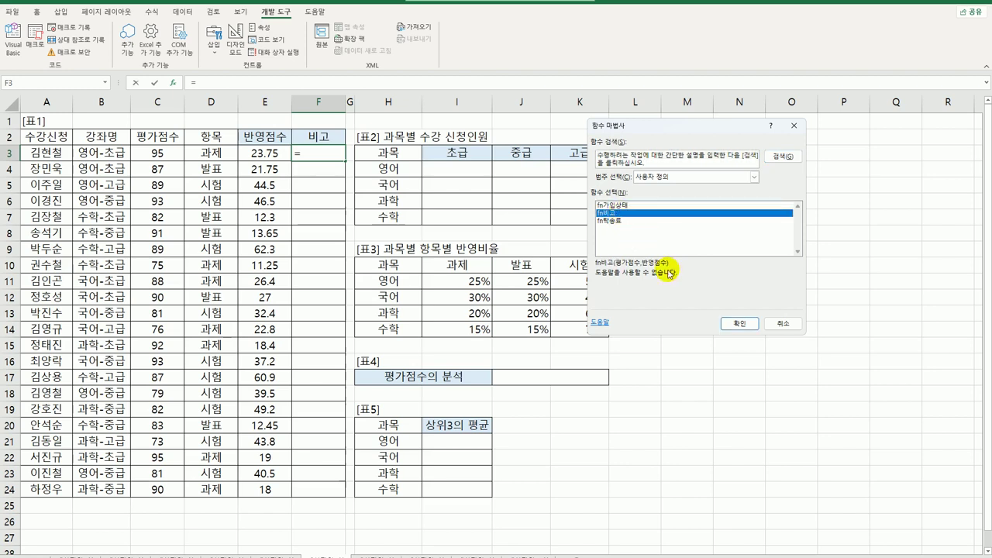
left_click(727, 324)
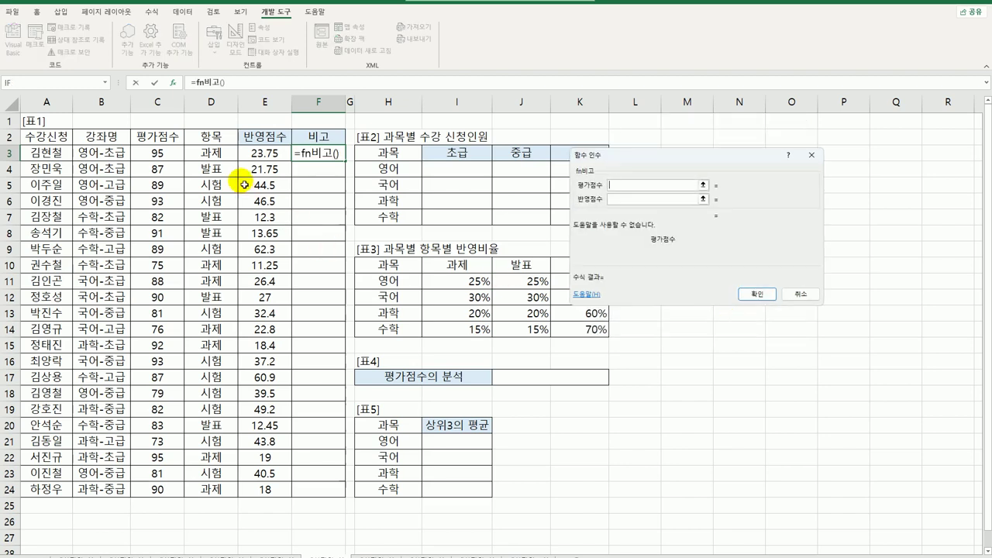
left_click(178, 159)
left_click(622, 199)
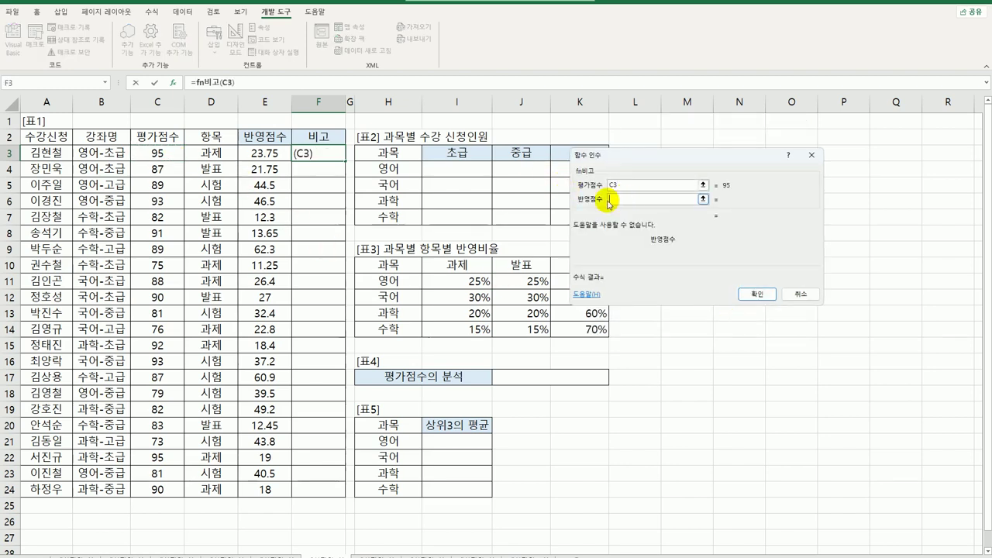
left_click(273, 155)
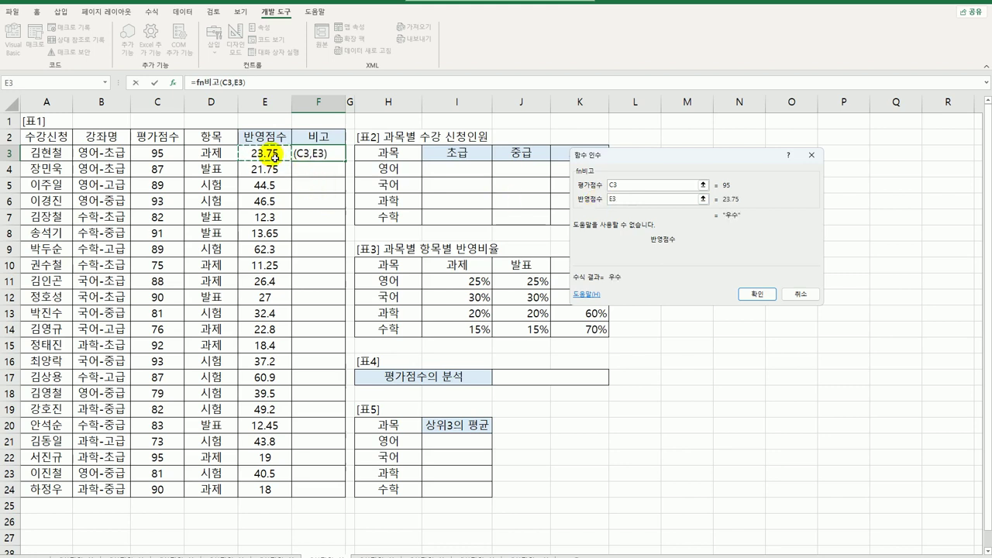
left_click(758, 294)
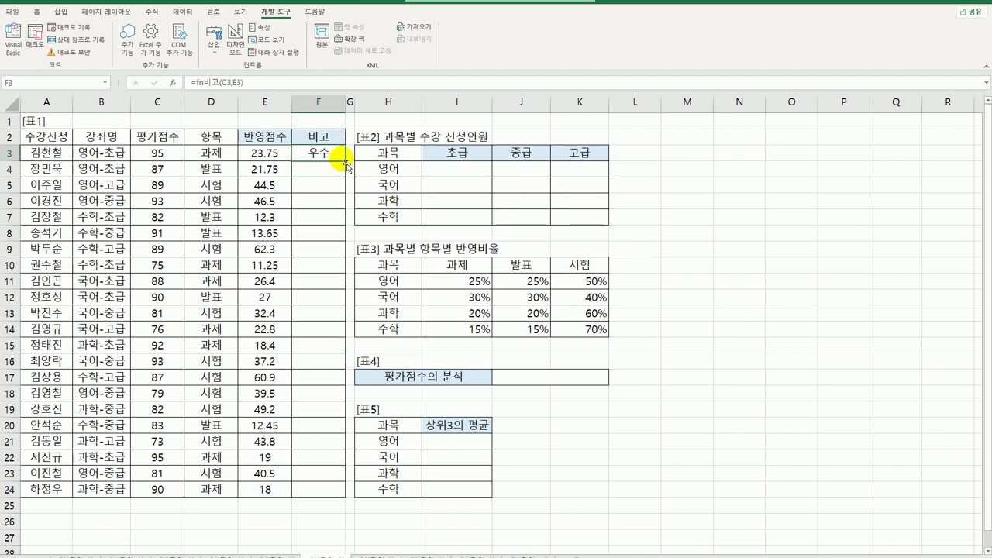
double_click(347, 163)
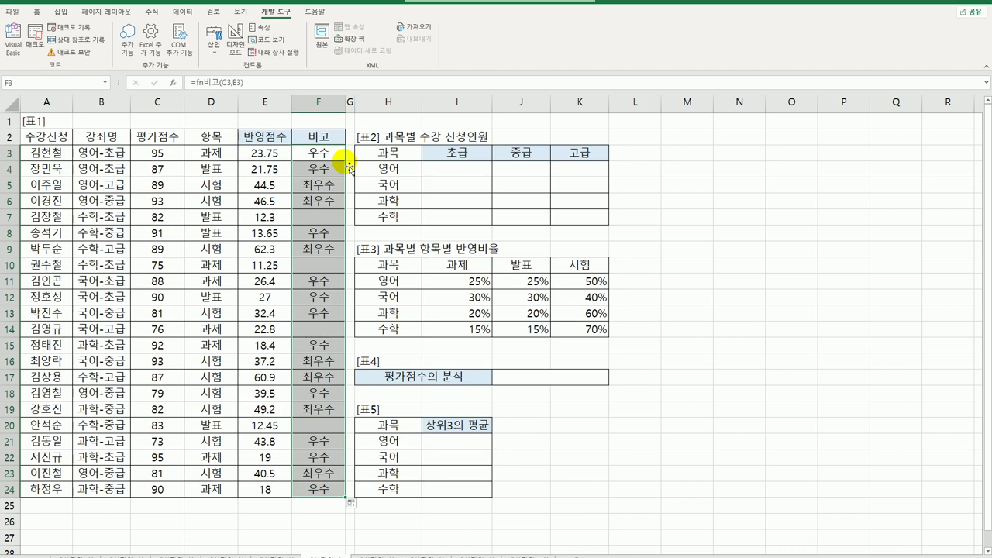
Step: Start a COUNT formula in I4 of [표2] with FIND($H4,$B$3:$B$24) as its first search condition
left_click(465, 171)
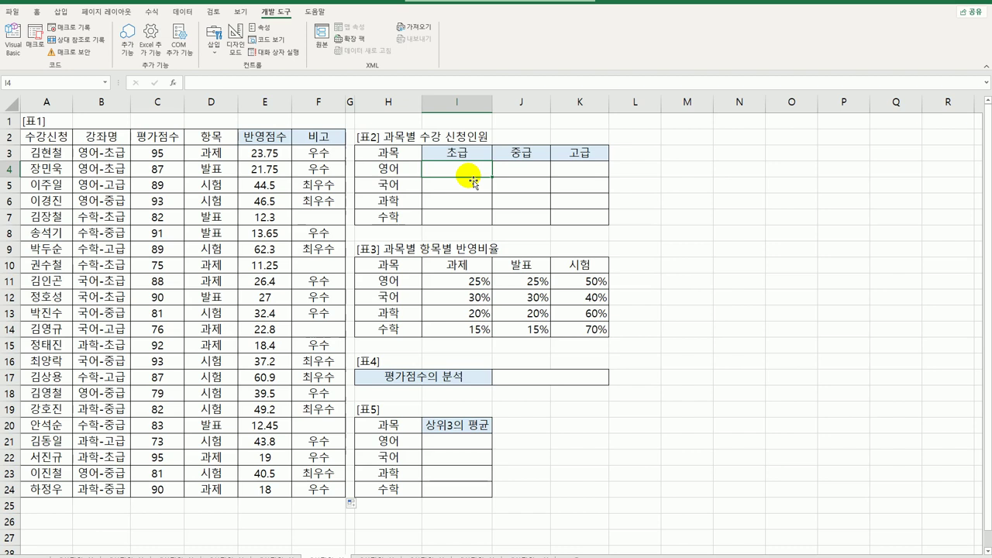
type("=count(")
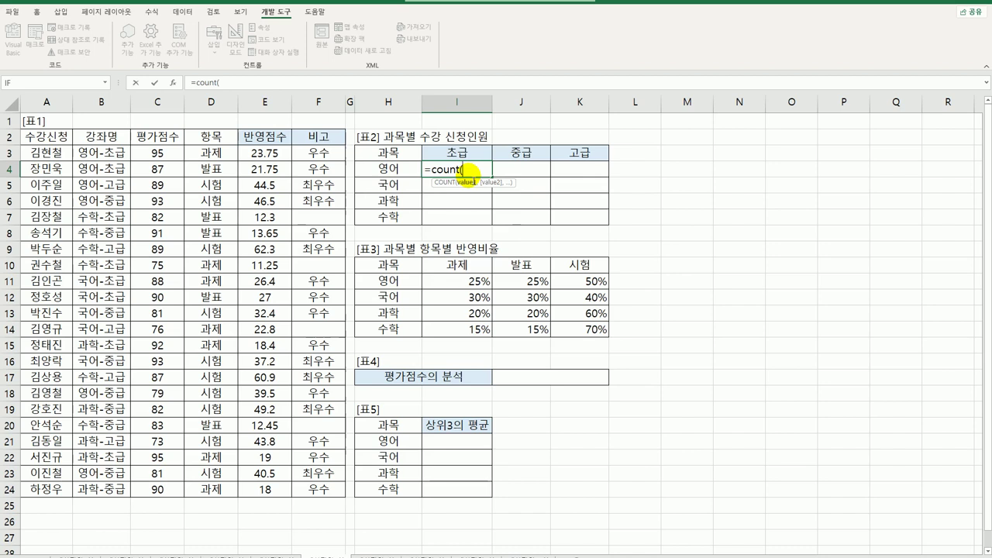
type("(find")
key("Tab")
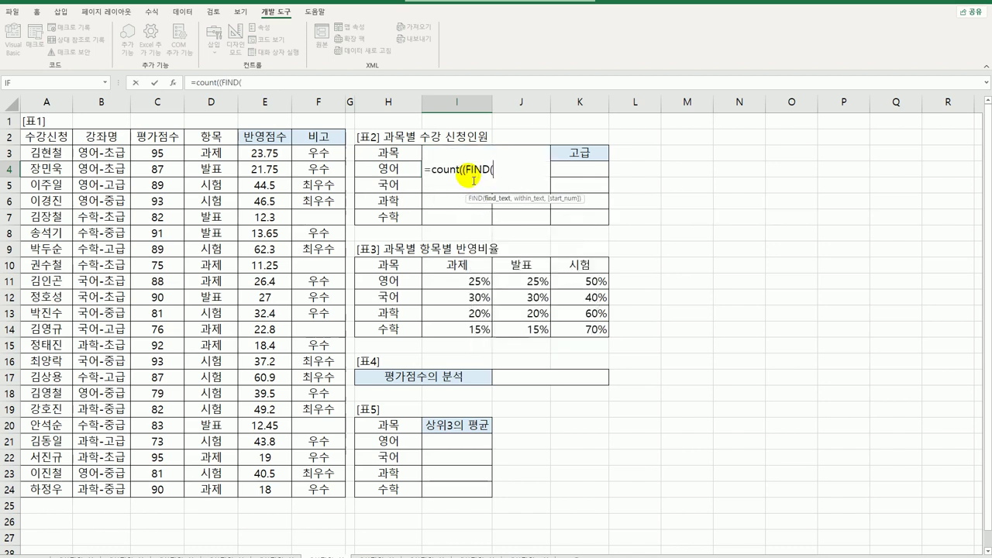
key("Left")
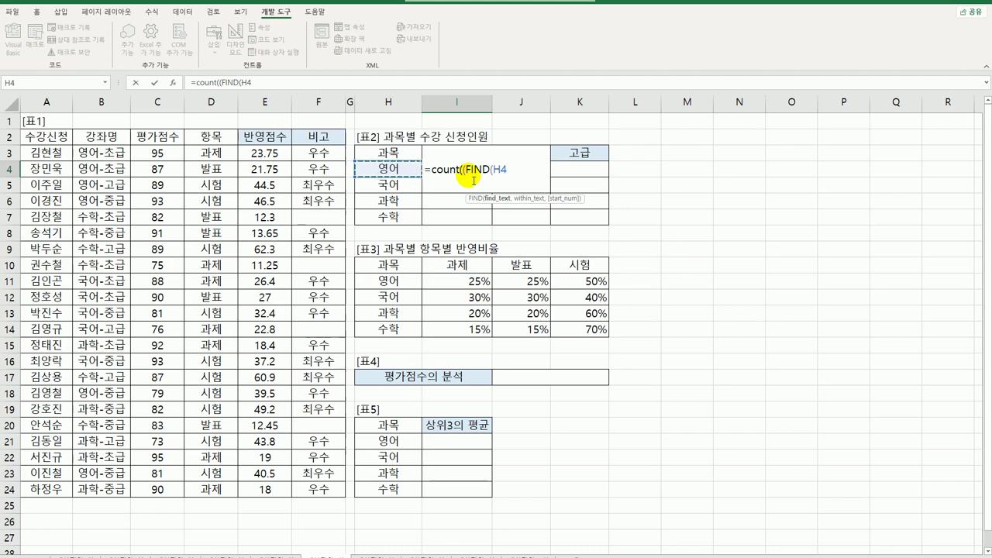
key("F4")
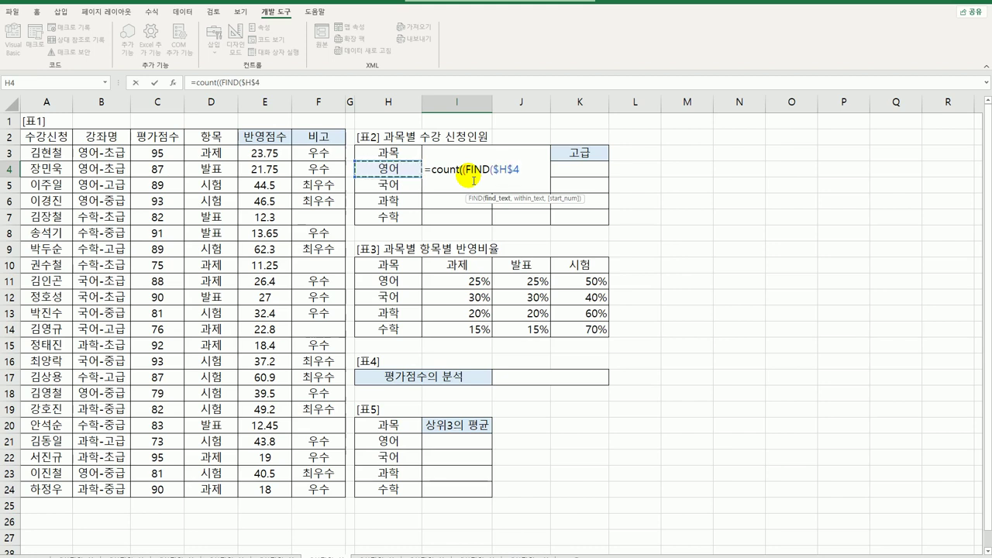
key("F4")
key("F4")
type(",")
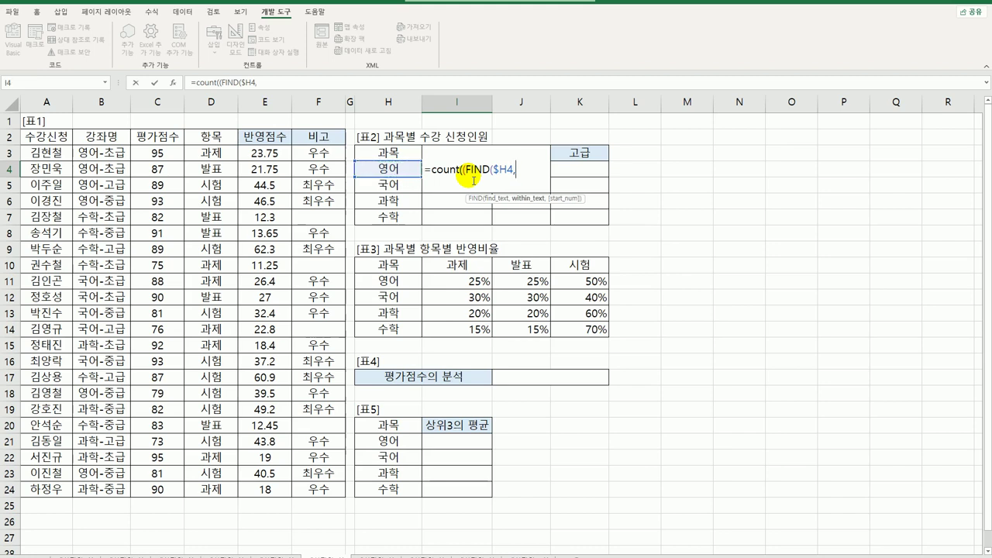
left_click(100, 154)
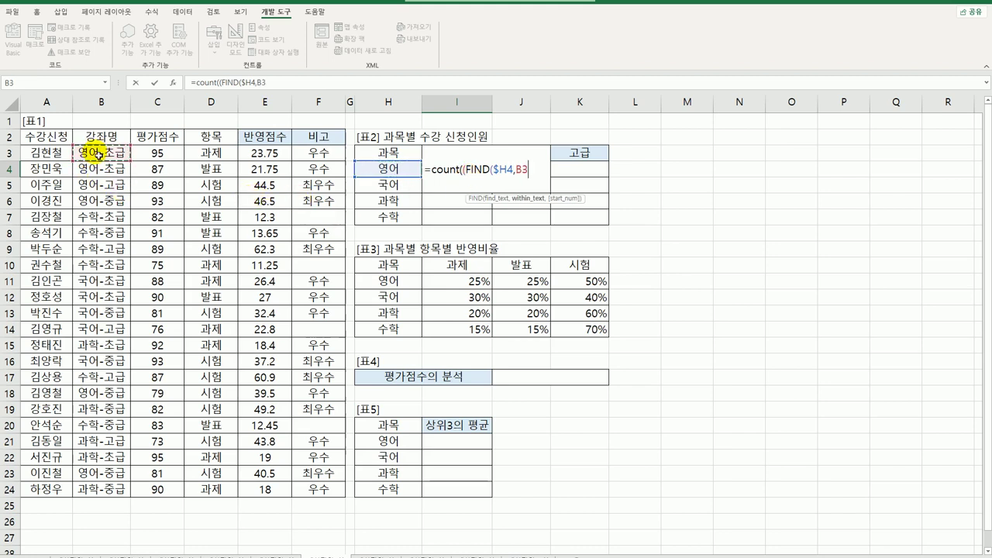
left_click_drag(99, 155, 93, 490)
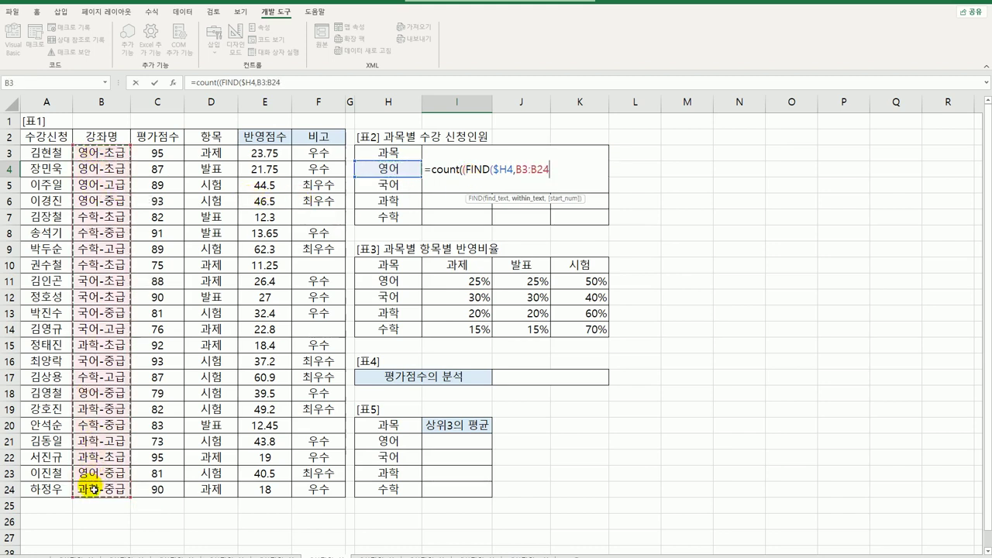
key("F4")
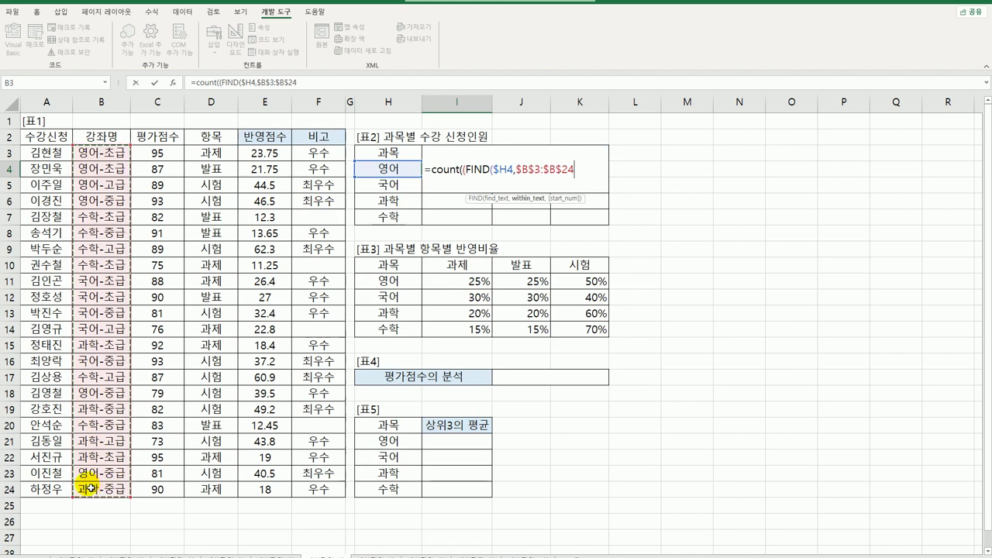
type(")")
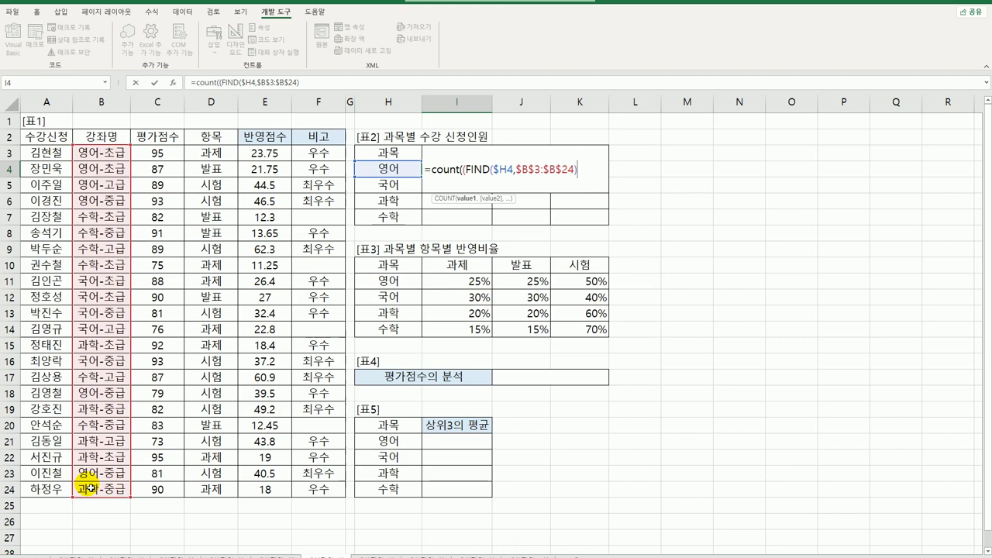
Step: Multiply the first condition by FIND(I$3,$B$3:$B$24) and enter the I4 formula, accepting the proposed parenthesis correction
type("*(find")
key("Tab")
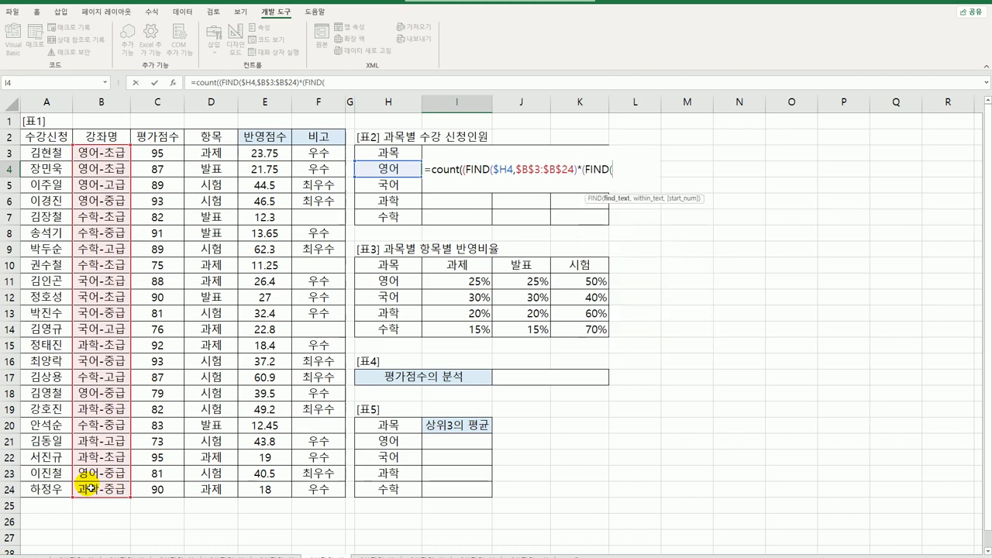
key("Up")
key("F4")
key("F4")
type(",")
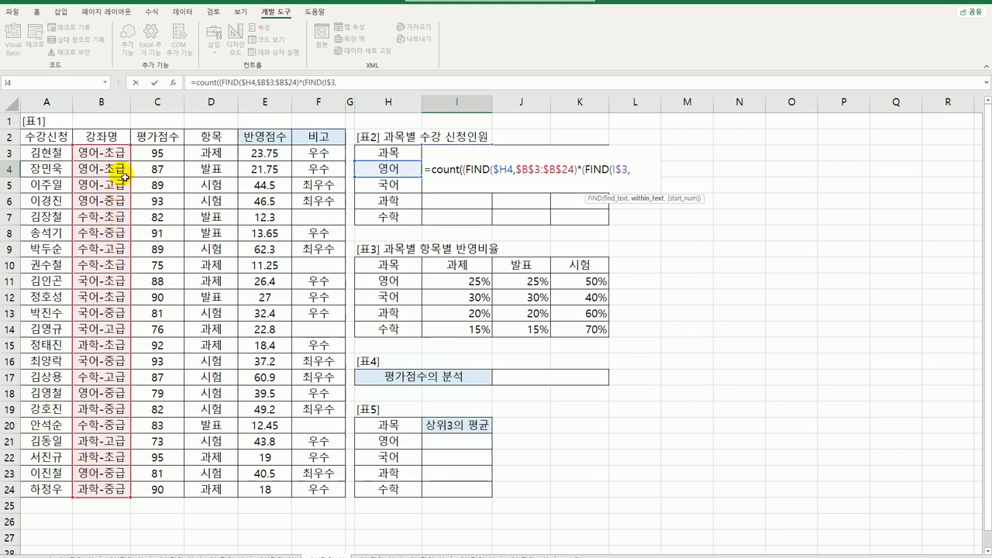
left_click_drag(109, 152, 81, 501)
key("F4")
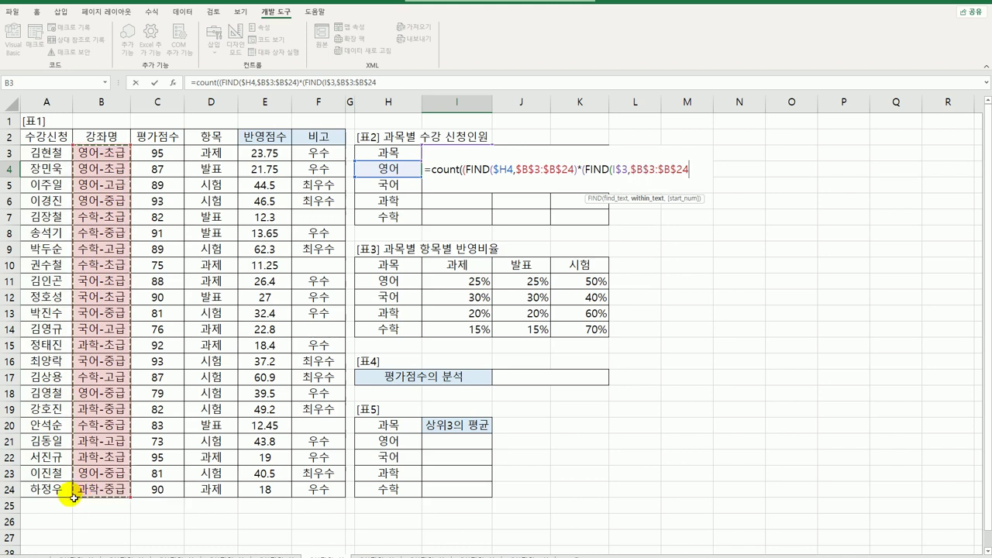
type("))")
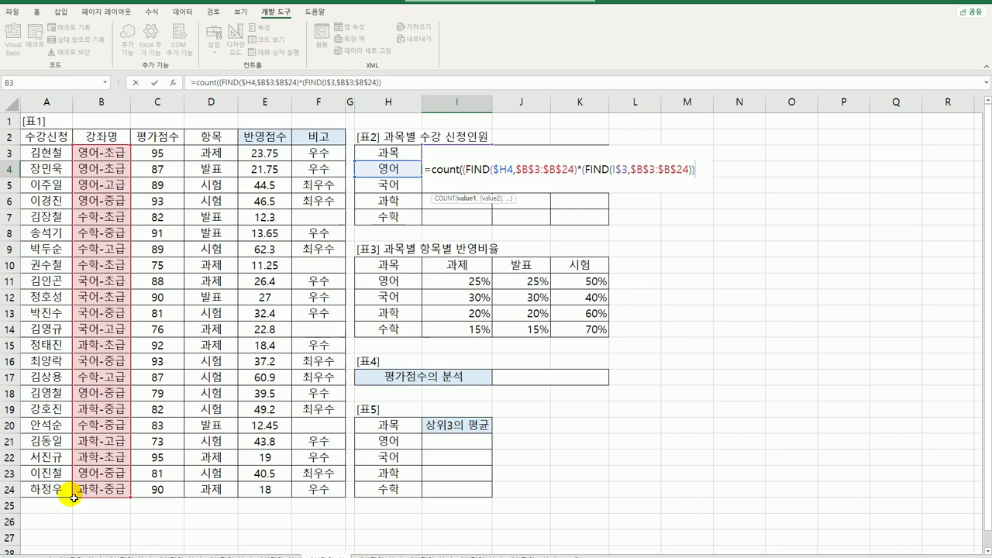
key("Return")
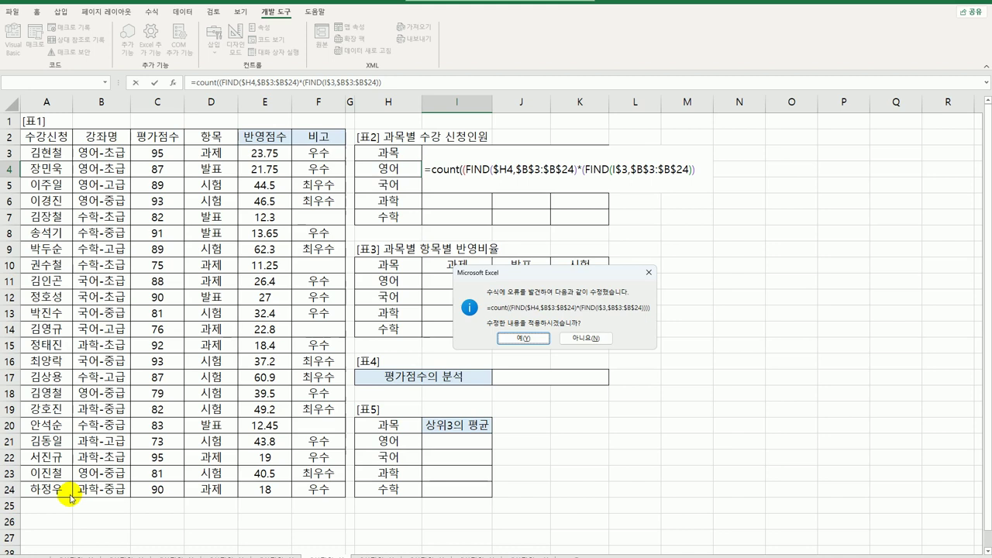
left_click(524, 339)
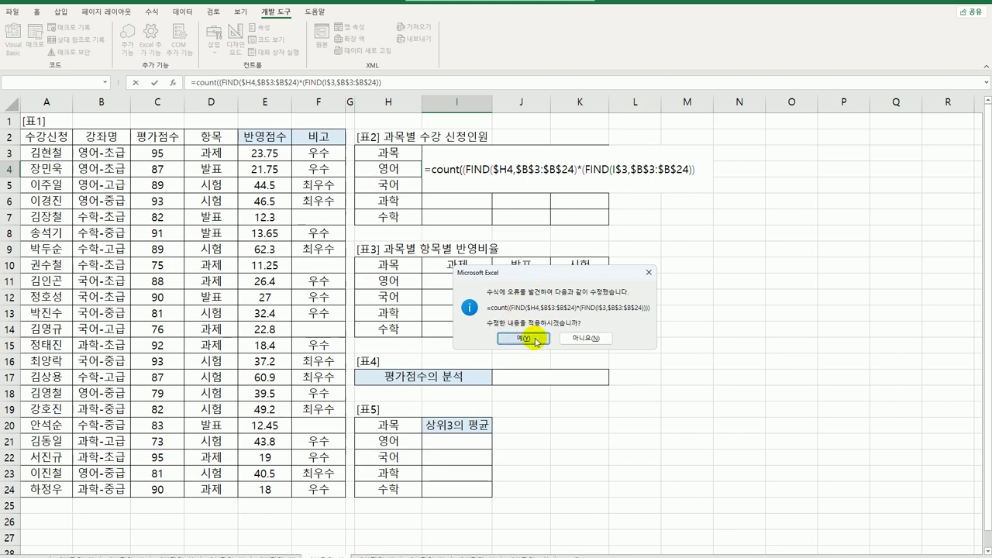
Step: Simplify I4 to the array formula =COUNT(FIND($H4,$B$3:$B$24)*FIND(I$3,$B$3:$B$24)) by removing redundant parentheses, and fill it through K7
double_click(470, 167)
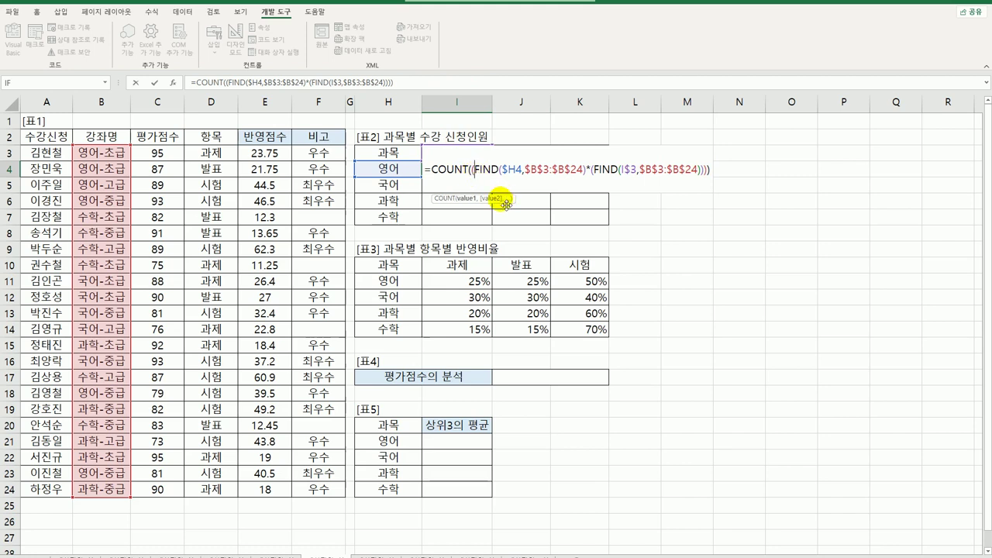
key("BackSpace")
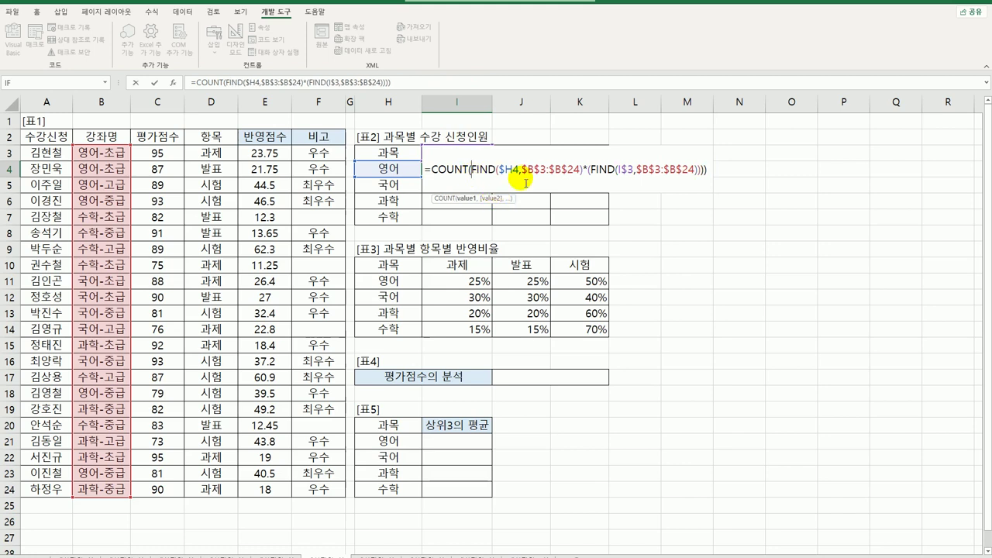
left_click(592, 176)
key("BackSpace")
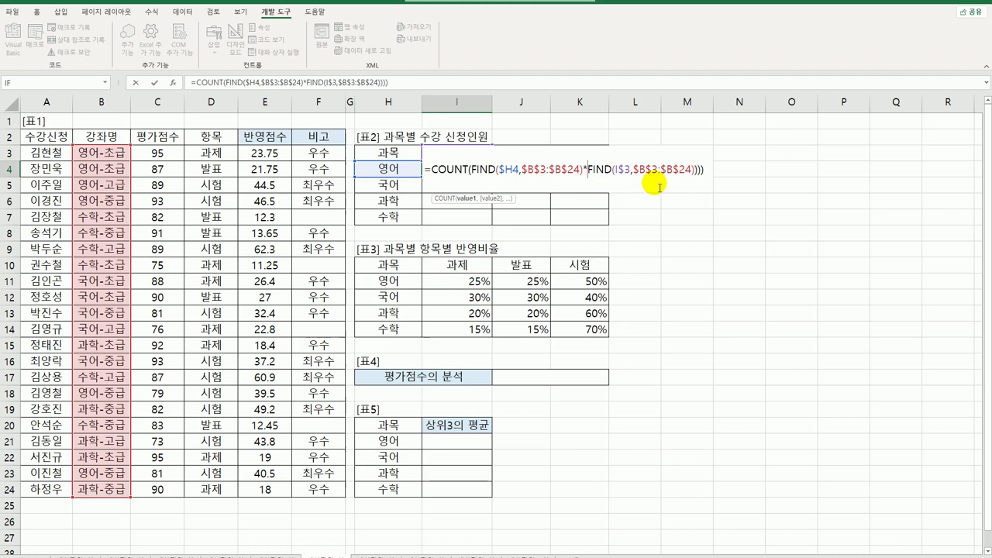
left_click(702, 171)
key("BackSpace")
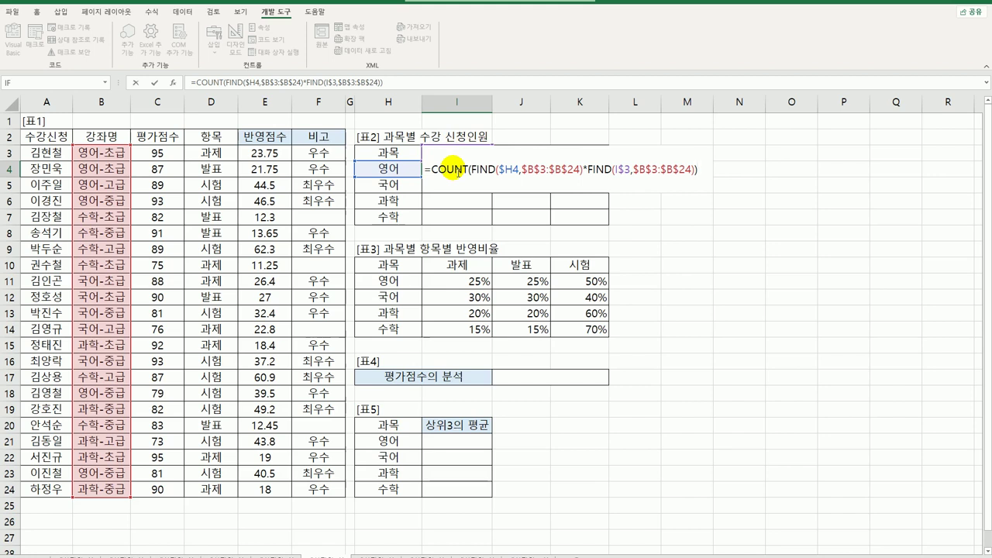
key("ctrl+shift+Return")
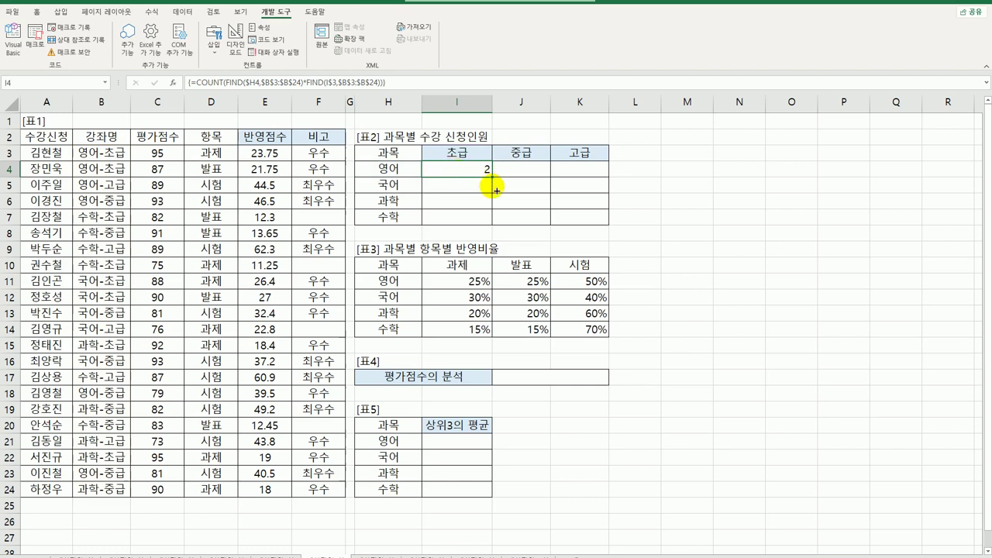
left_click_drag(496, 191, 609, 227)
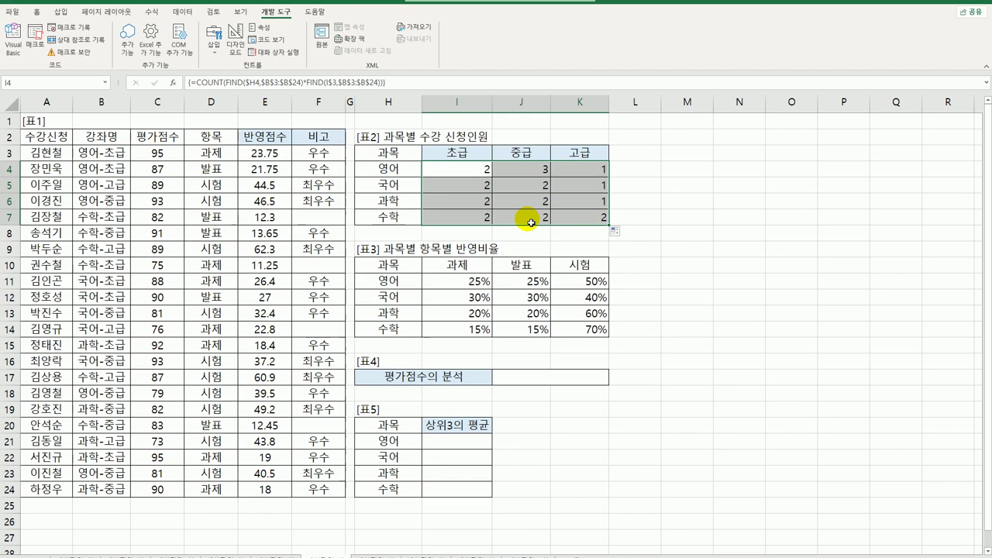
left_click(397, 169)
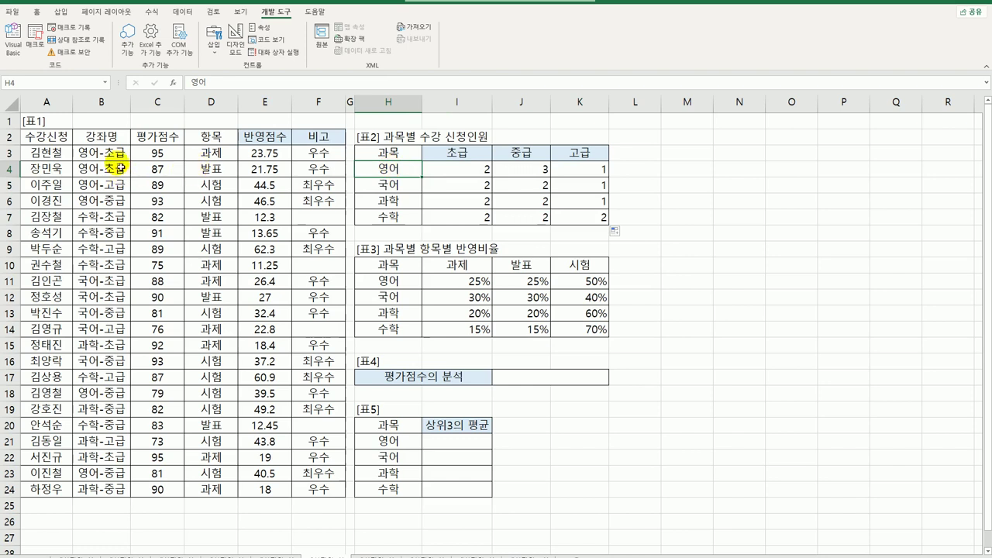
left_click_drag(116, 153, 100, 490)
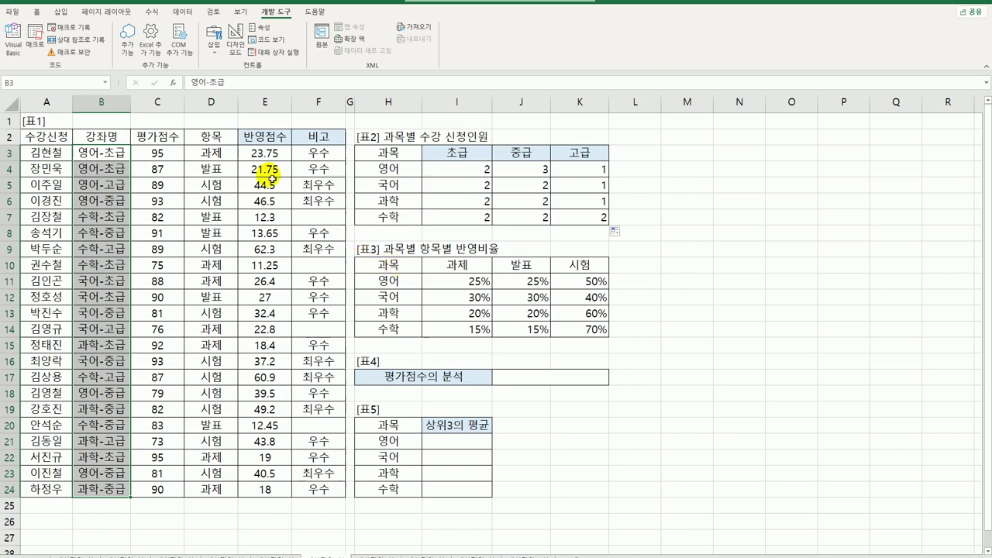
left_click(171, 156)
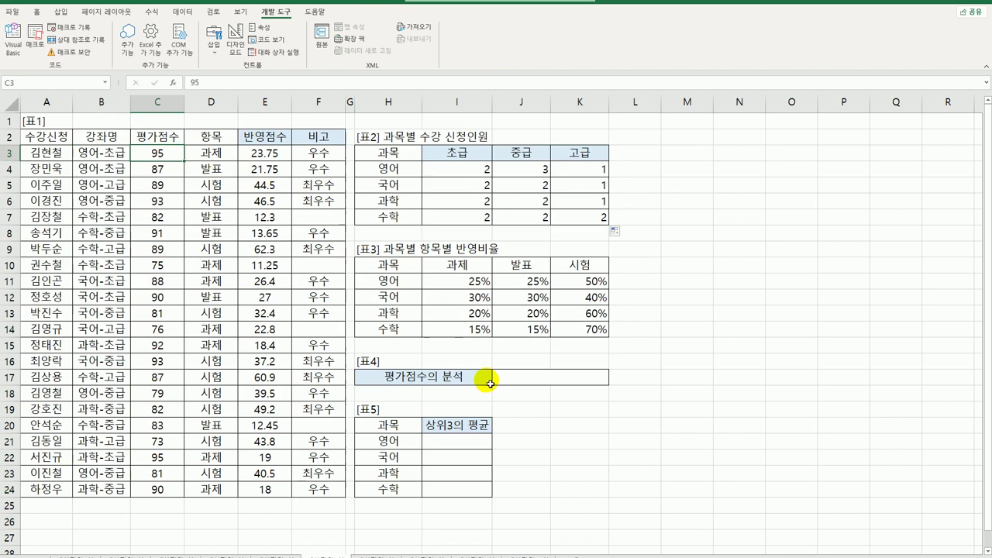
Step: Start the [표4] formula in J17 with the text "평균(" joined to a TRUNC function
left_click(526, 382)
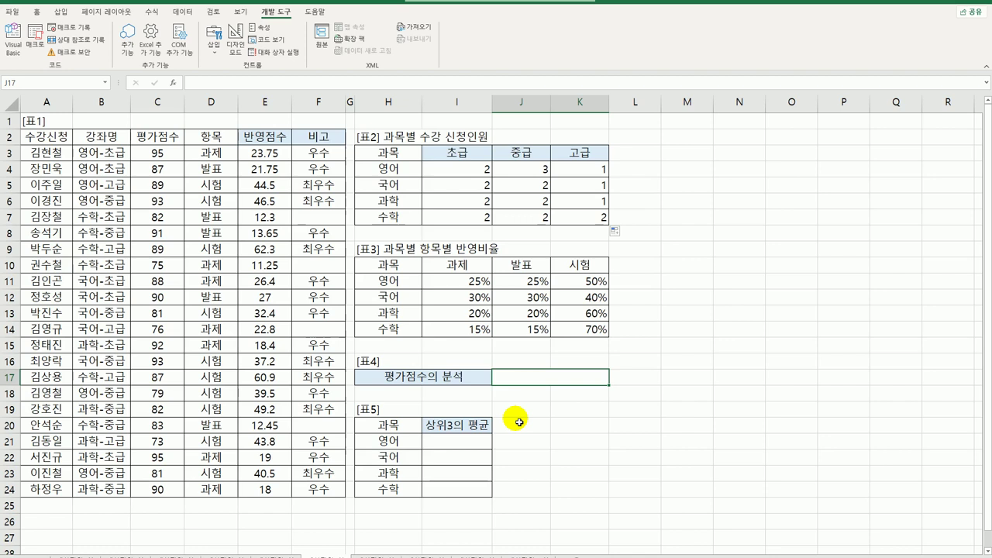
type("=")
type("\"ki")
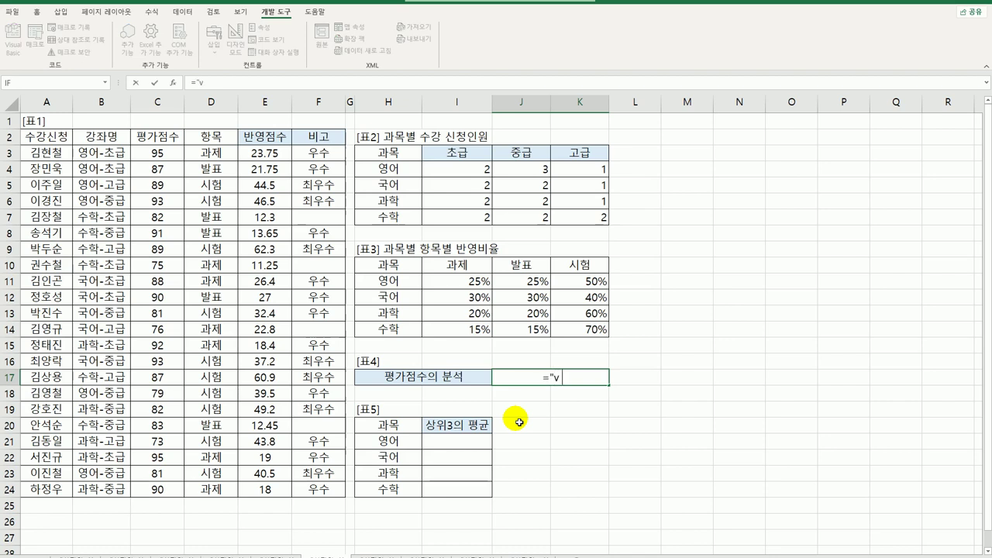
key("BackSpace")
key("BackSpace")
type("평균(\"&ㅅ")
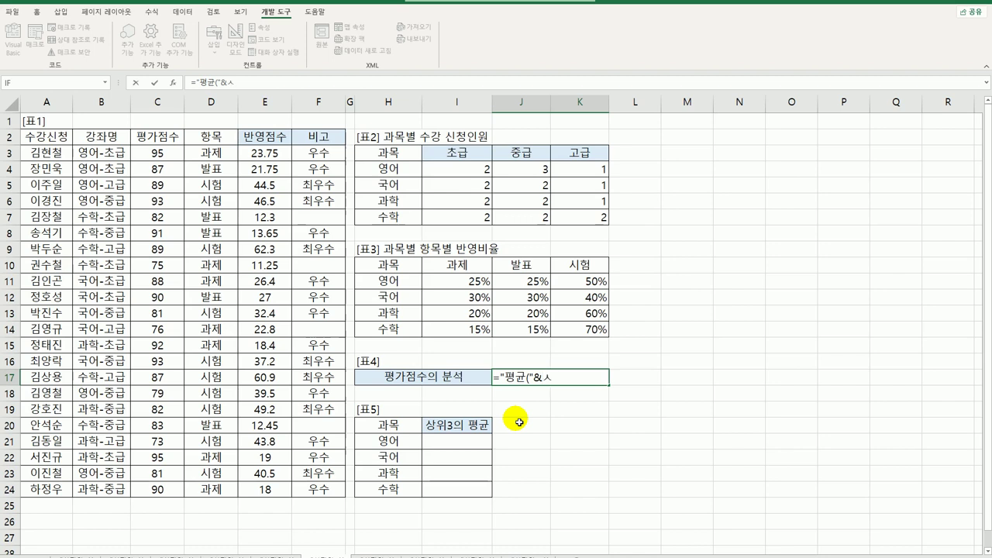
key("BackSpace")
type("tr")
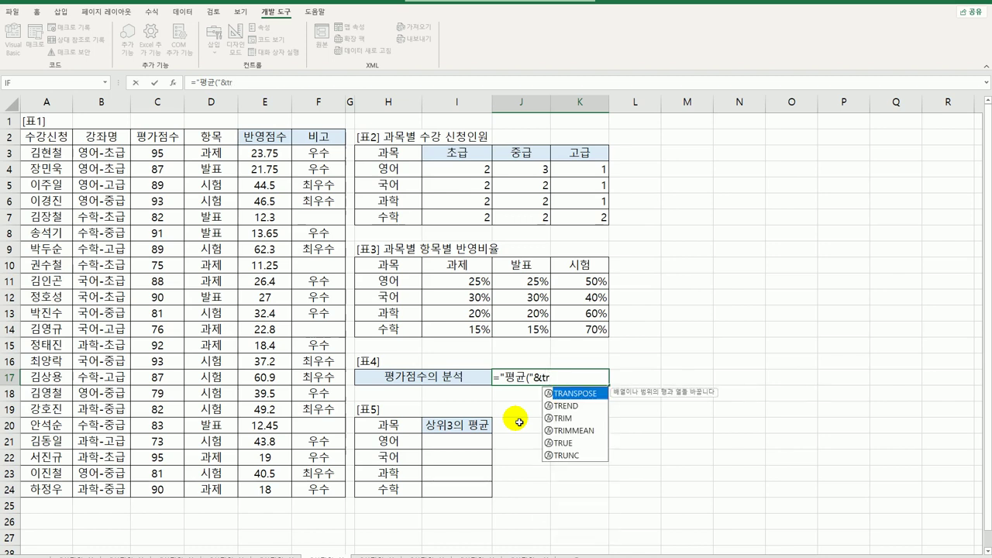
key("Down")
key("Down")
key("Down")
key("Down")
key("Down")
key("Tab")
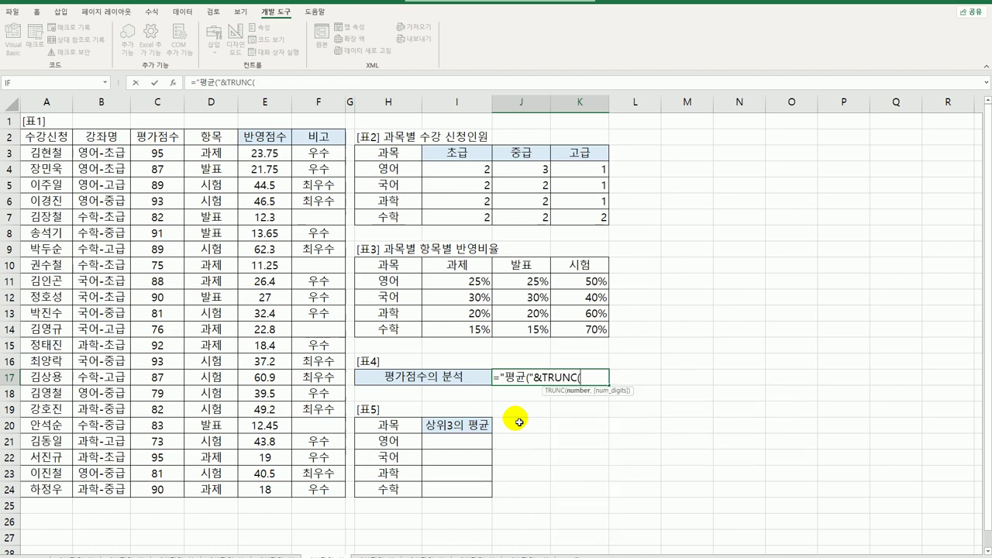
Step: Nest AVERAGE(C3:C24) inside TRUNC in the J17 formula, omitting the number of digits, and close the function
type("ave")
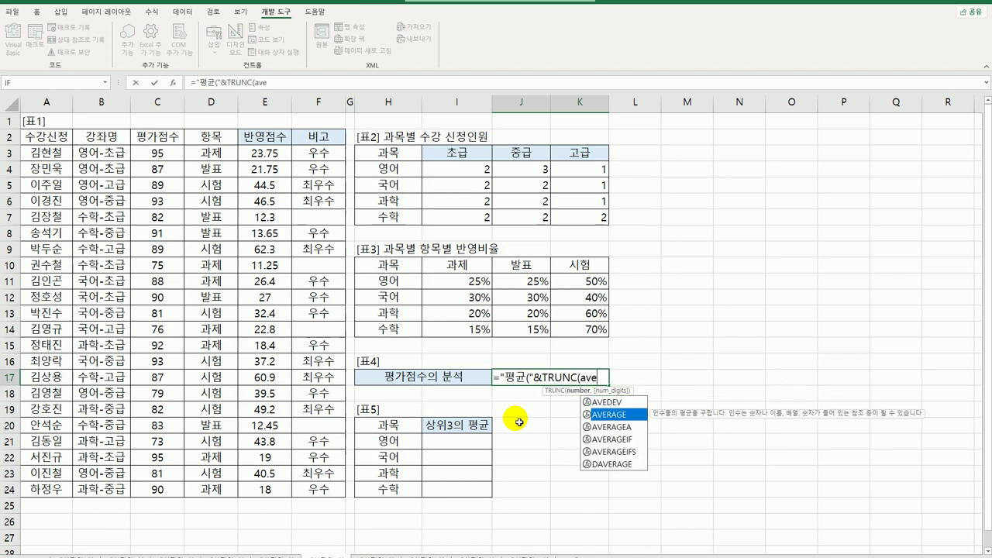
key("Tab")
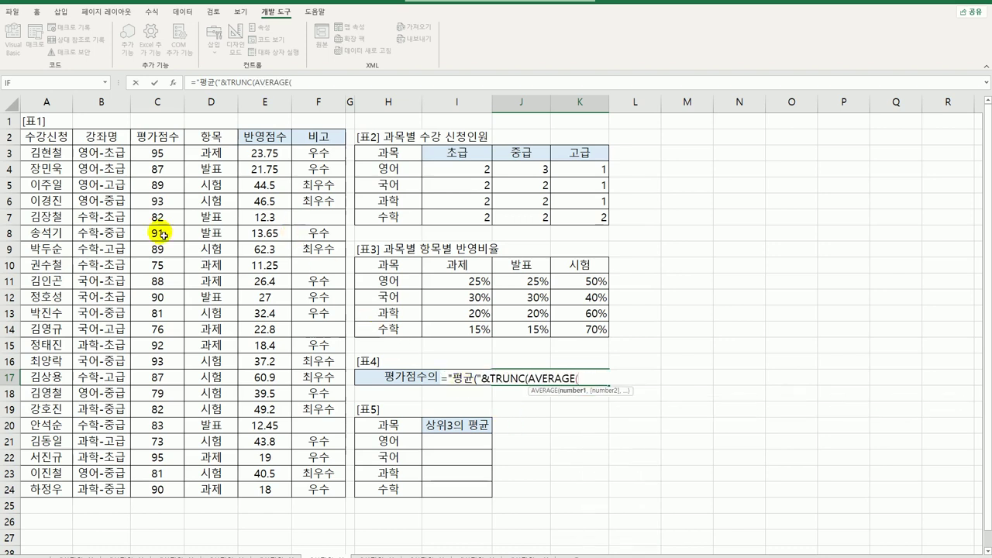
left_click_drag(159, 153, 149, 497)
type(")")
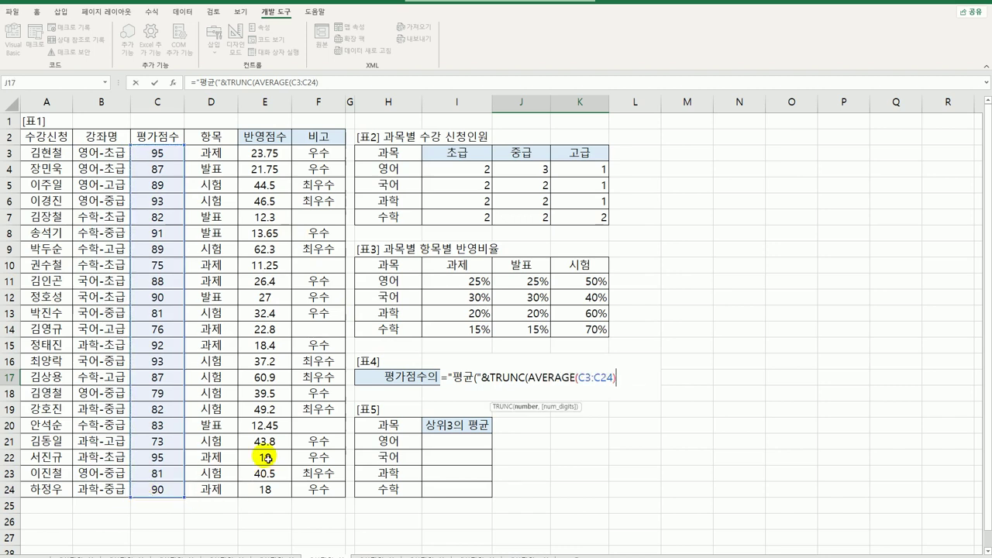
type(")")
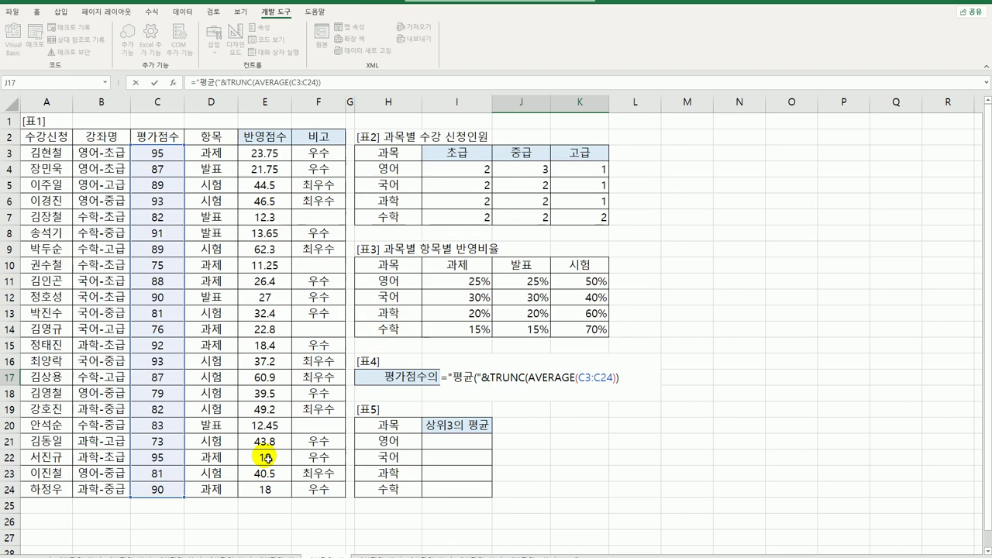
key("BackSpace")
type(",")
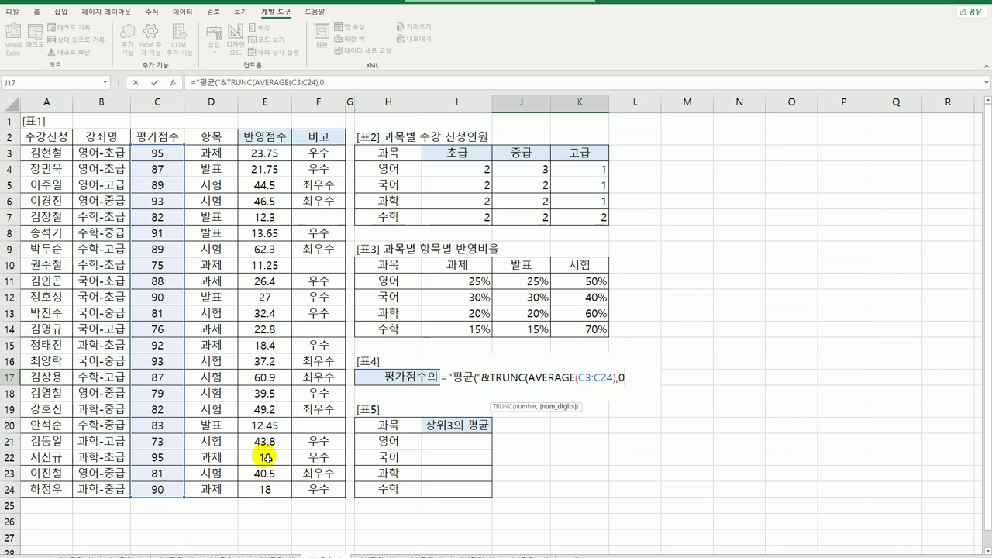
type("0")
key("BackSpace")
key("BackSpace")
type(")")
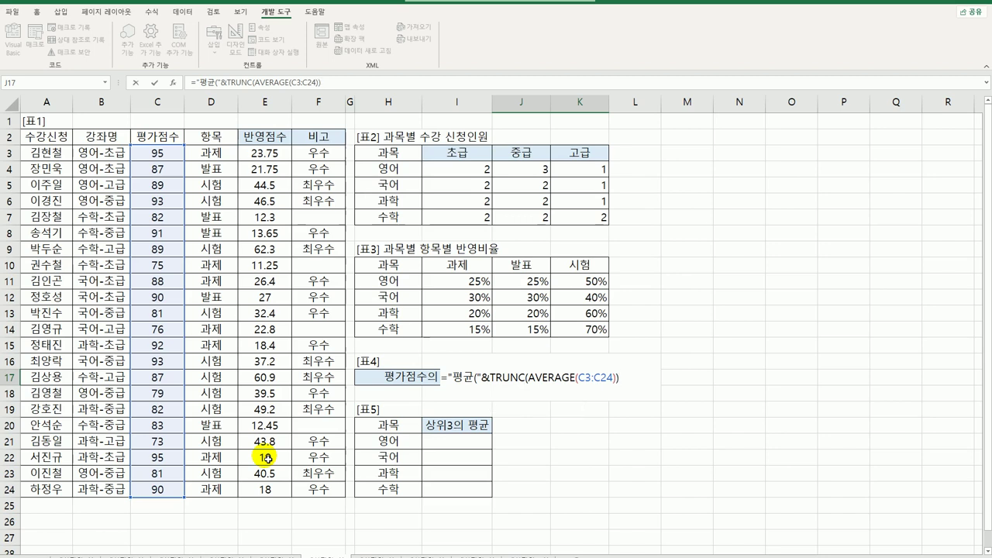
Step: Extend the J17 formula with the joined text "), 표준편차(" and a second TRUNC function
type("&\"")
type(")")
type(", vy")
key("BackSpace")
key("BackSpace")
type("표준")
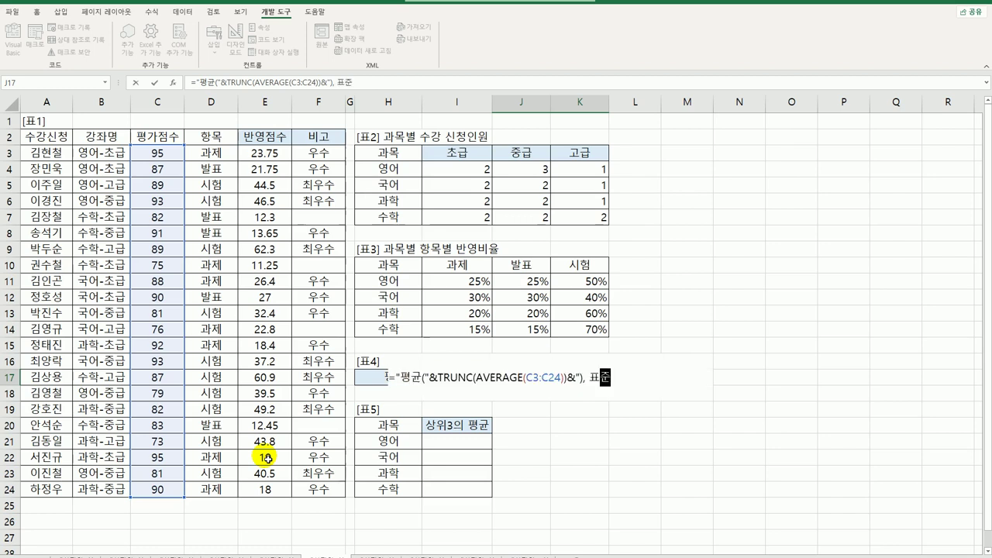
type("펴ㄴ차")
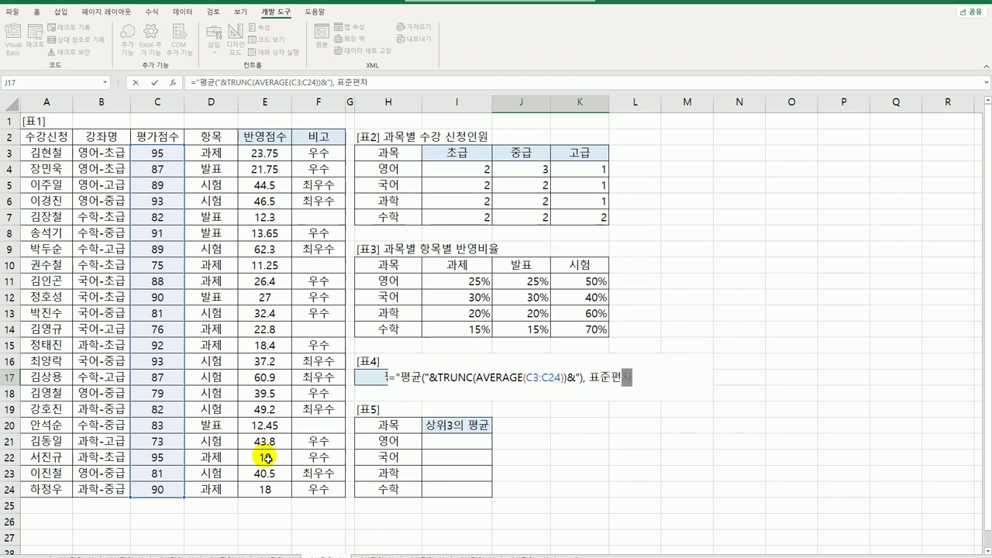
type("(\"&T")
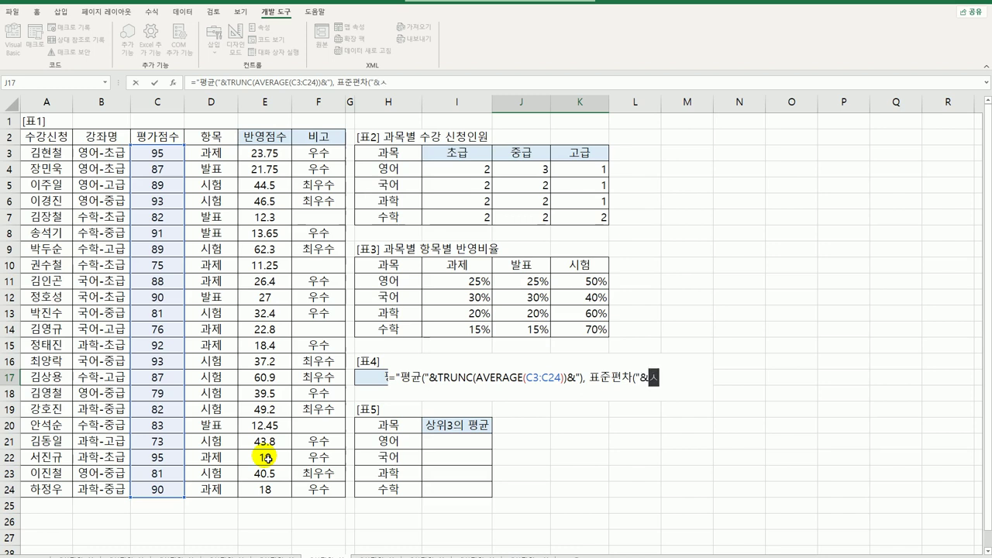
type("ru")
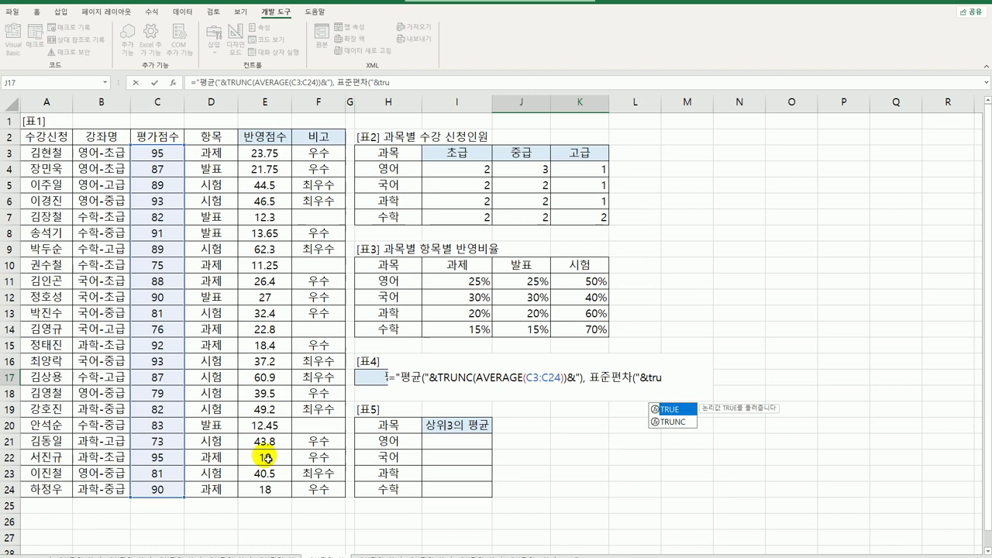
key("Tab")
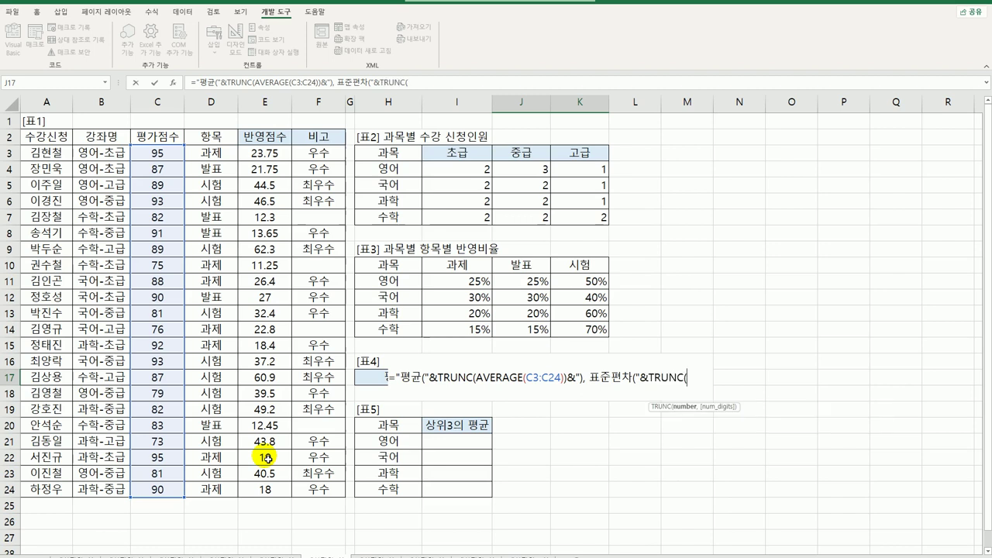
Step: Nest STDEV.S(C3:C24) in the second TRUNC, append the closing text ")", and enter the J17 formula
type("st")
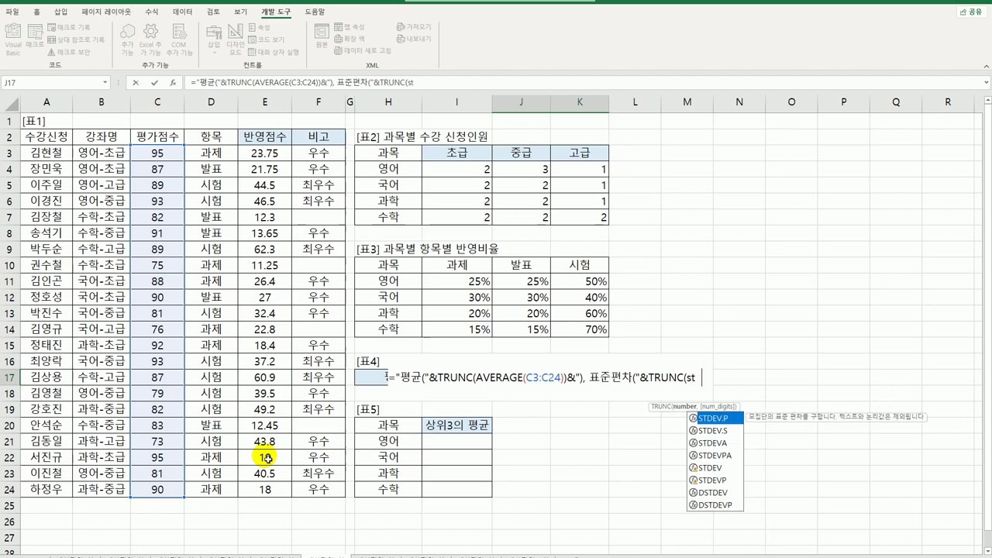
type("dev.s")
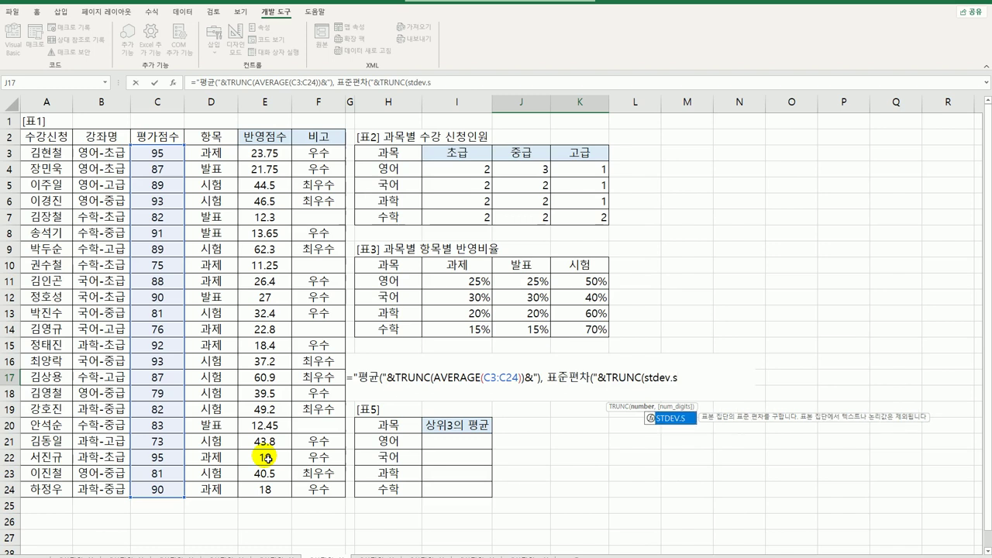
key("Tab")
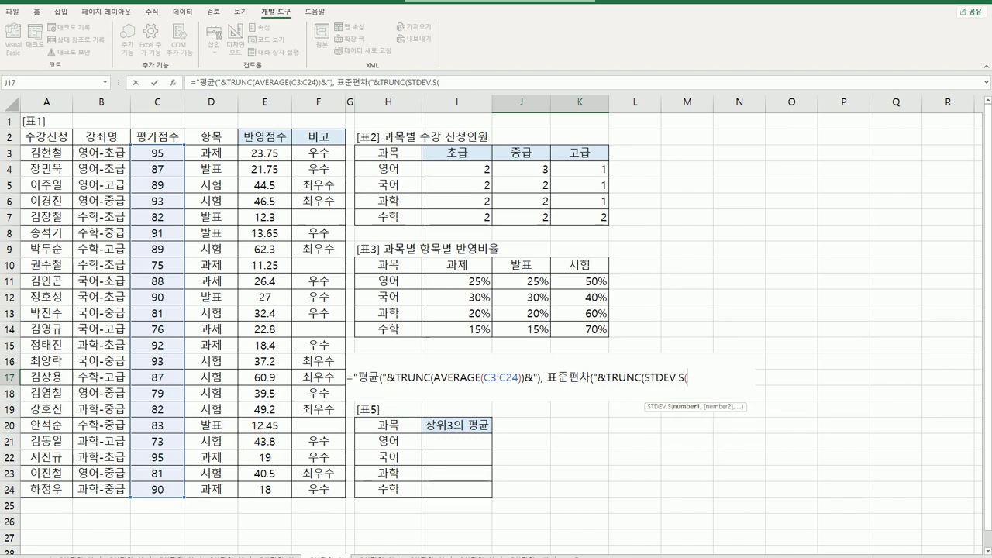
left_click_drag(157, 153, 149, 487)
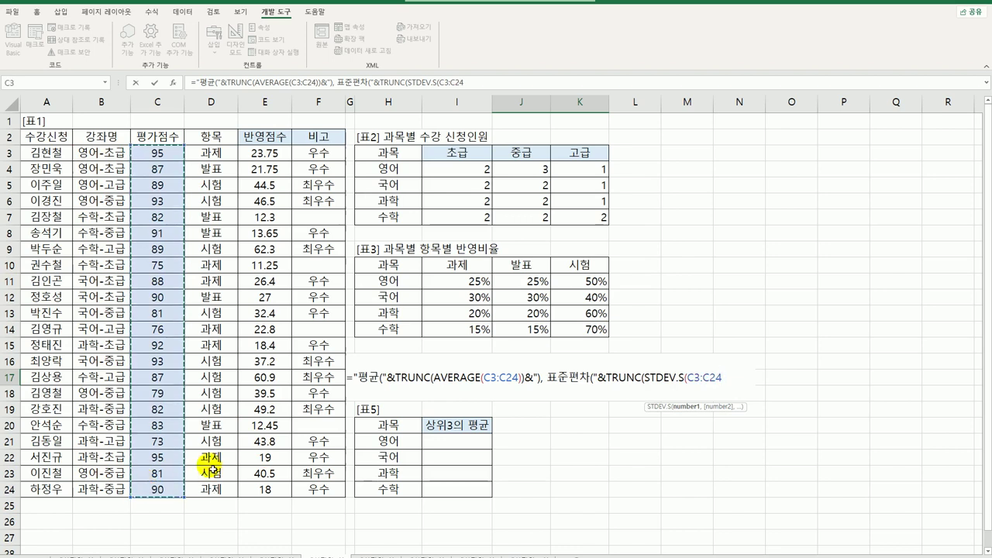
type(")")
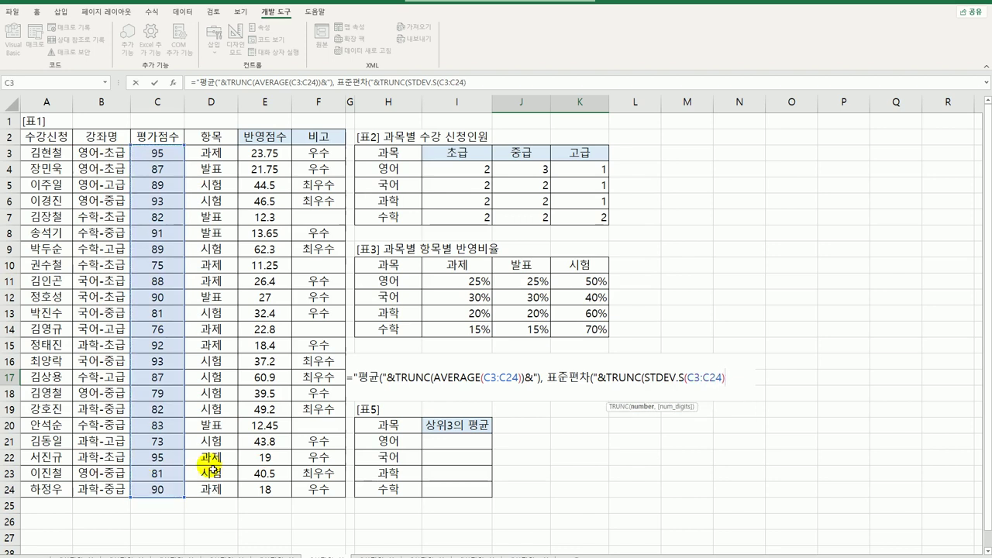
type(")&\"")
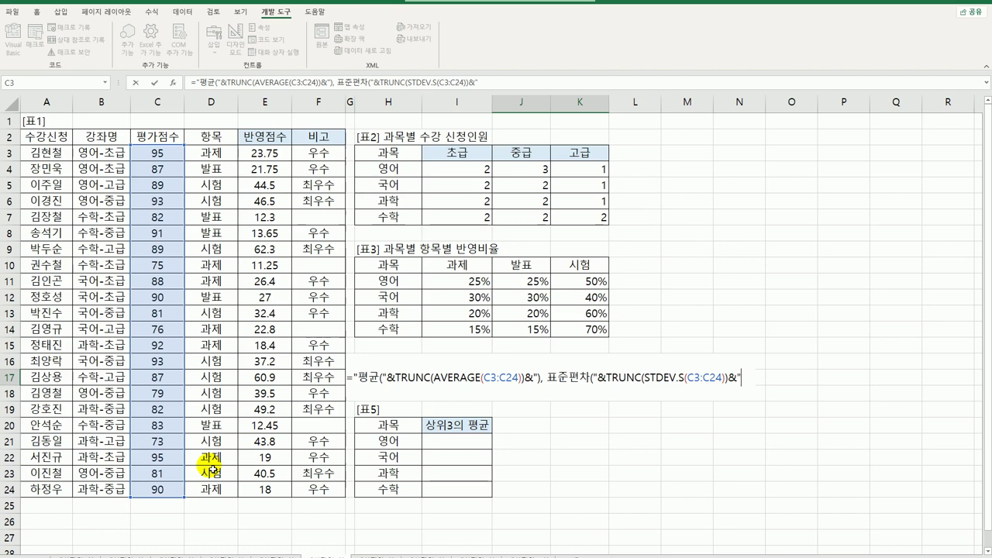
type(")\"")
key("Return")
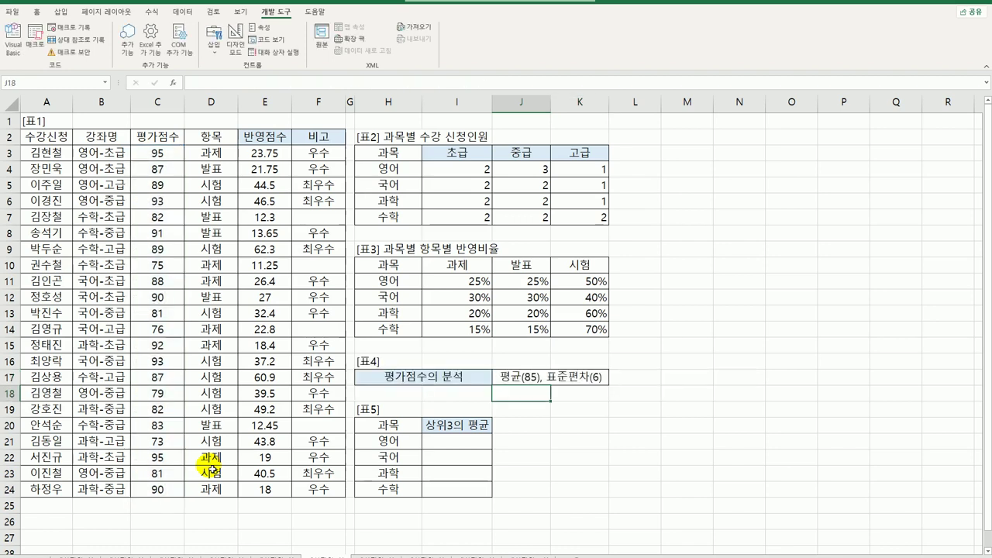
left_click(544, 380)
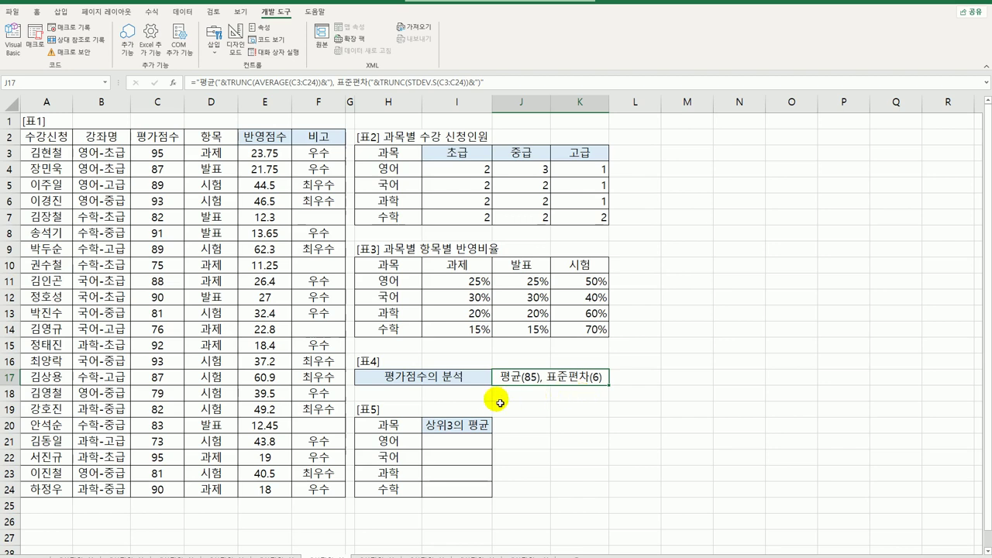
left_click_drag(458, 442, 472, 495)
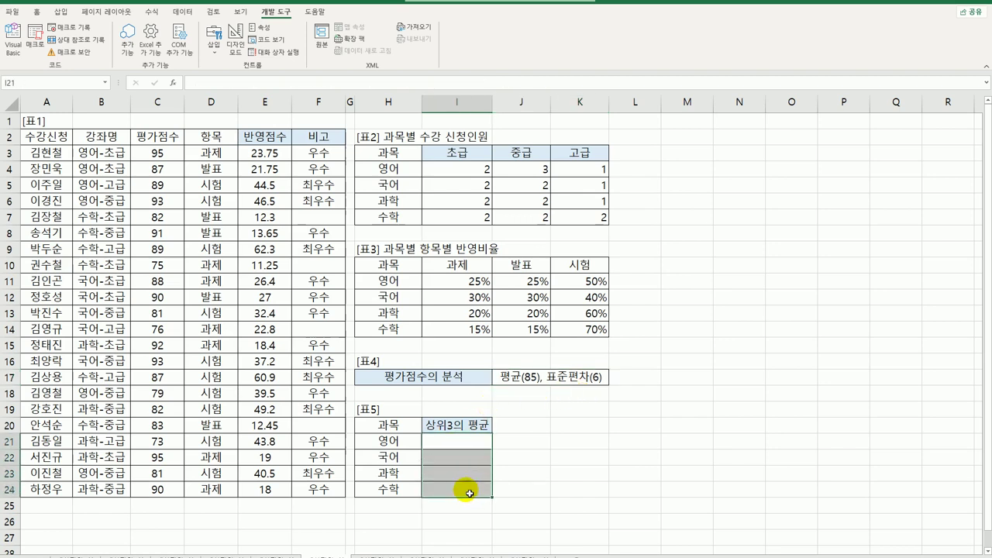
left_click(459, 447)
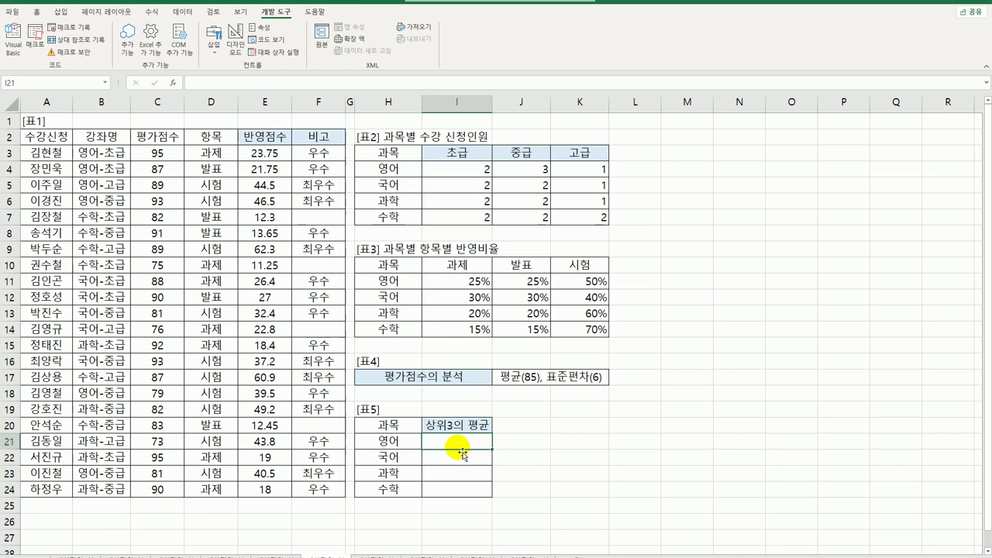
left_click(109, 156)
left_click_drag(109, 155, 104, 494)
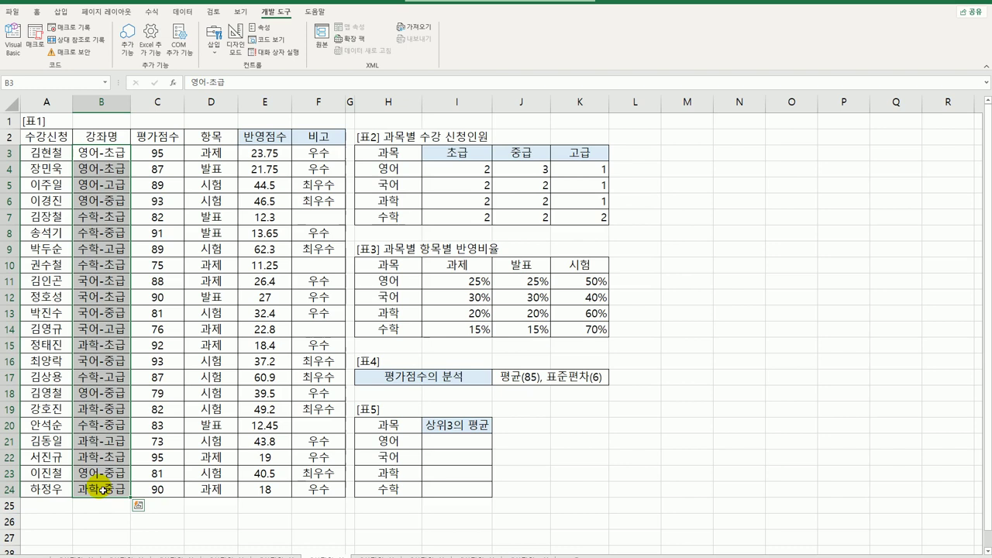
Step: Start the [표5] formula in I21 with a ROUND function set to 0 digits, leaving its number argument blank
left_click(438, 440)
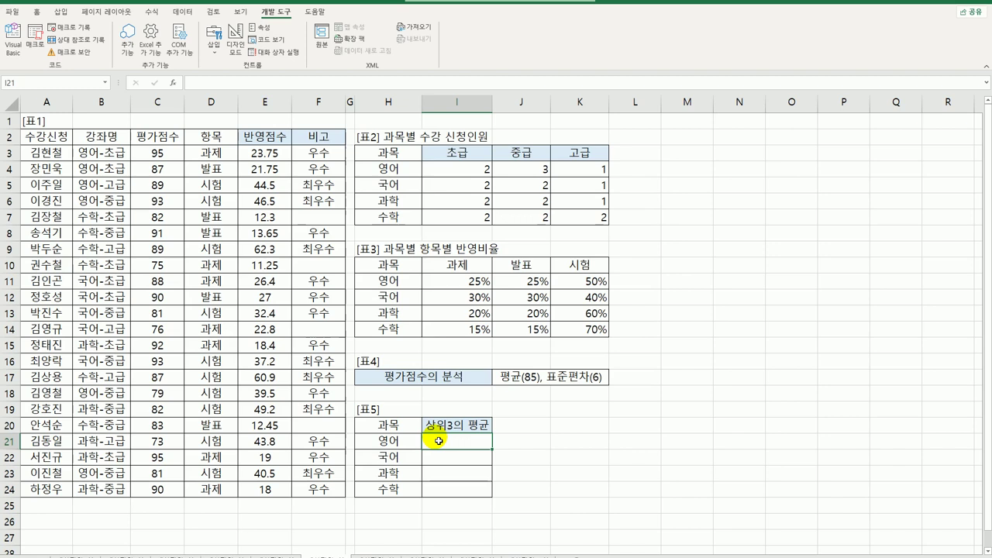
type("=ro")
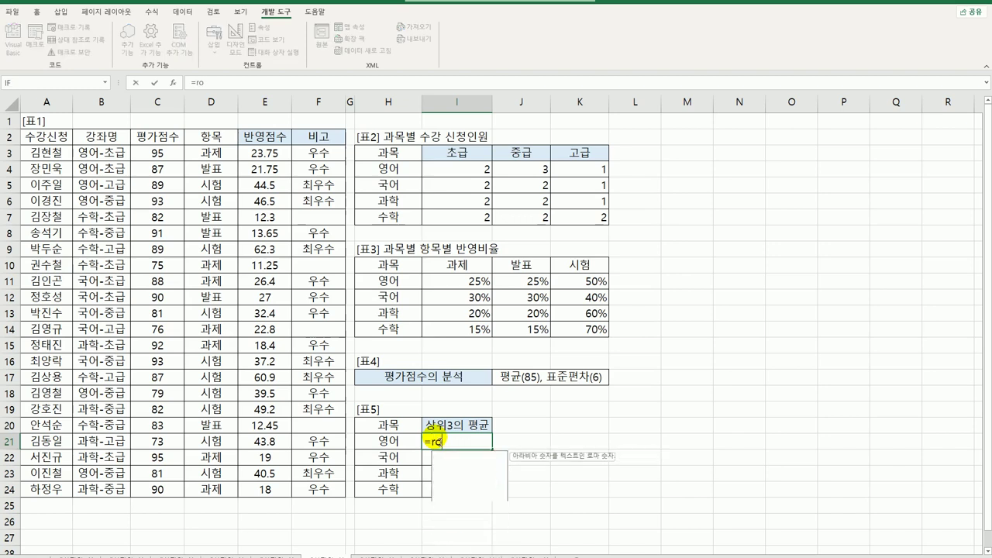
type("und( ,")
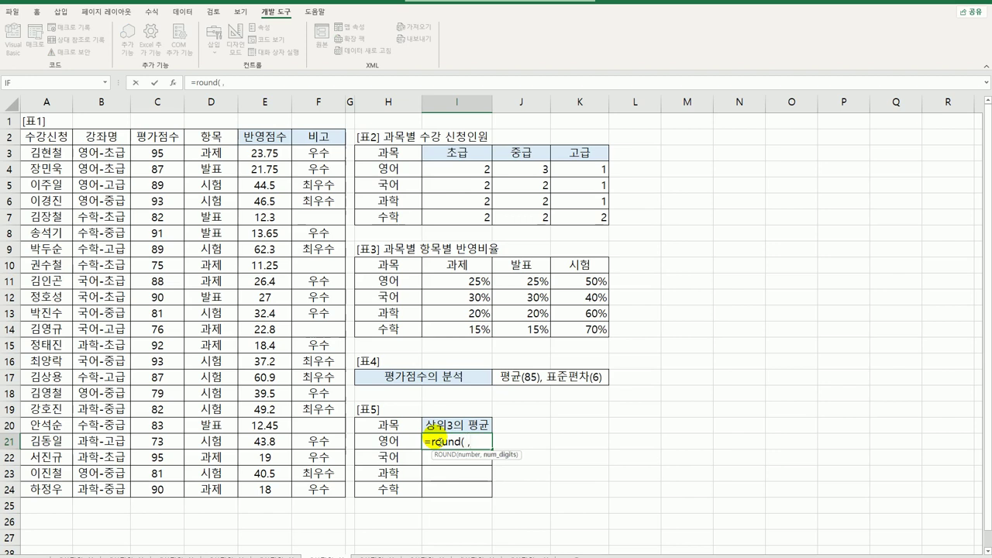
type("0)")
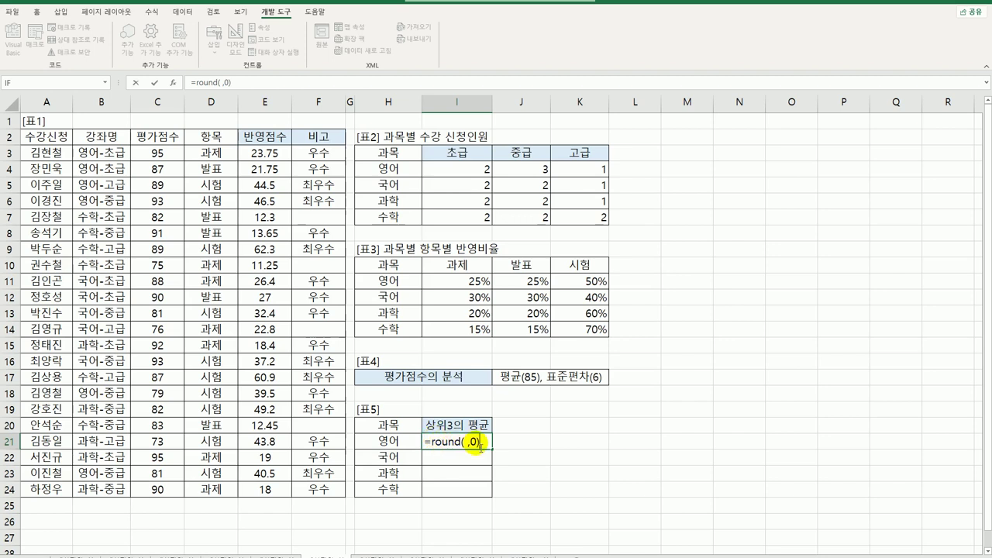
Step: Nest AVERAGE and, inside it, LARGE as the number argument of ROUND in the I21 formula
left_click(463, 444)
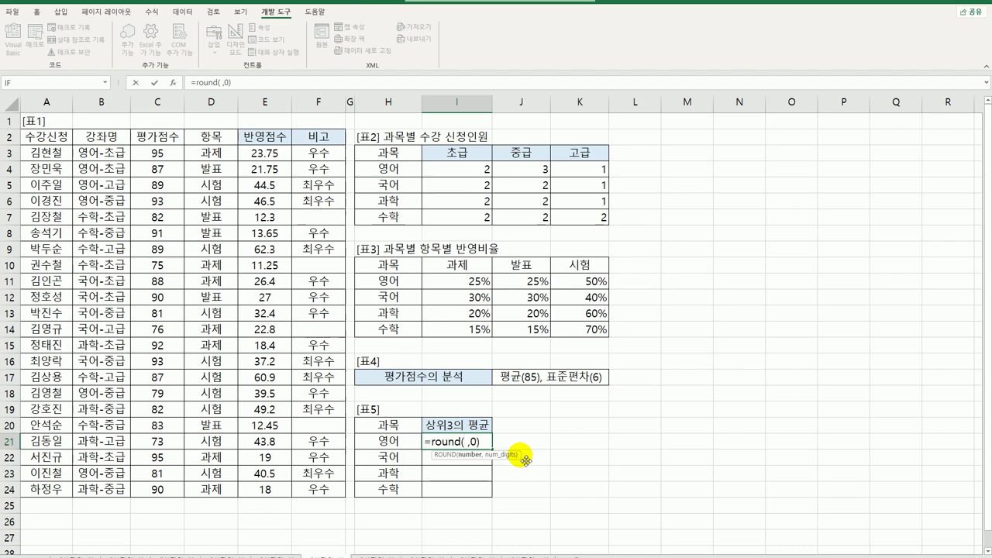
type("aver")
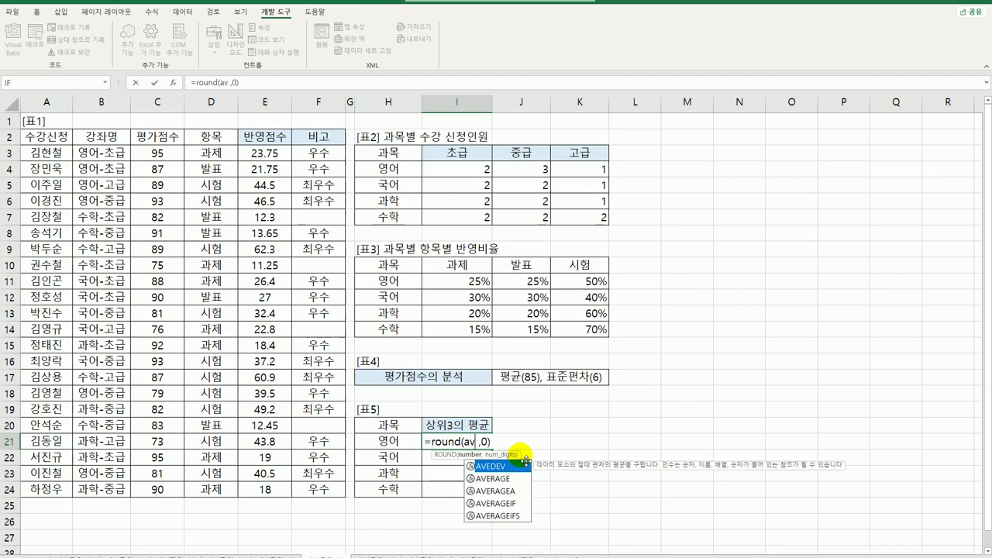
double_click(525, 465)
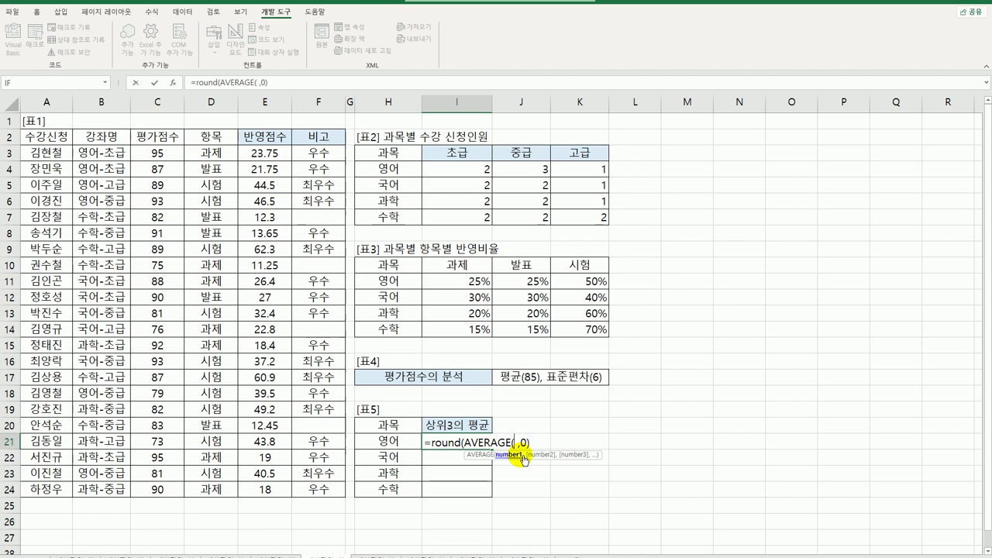
type("l")
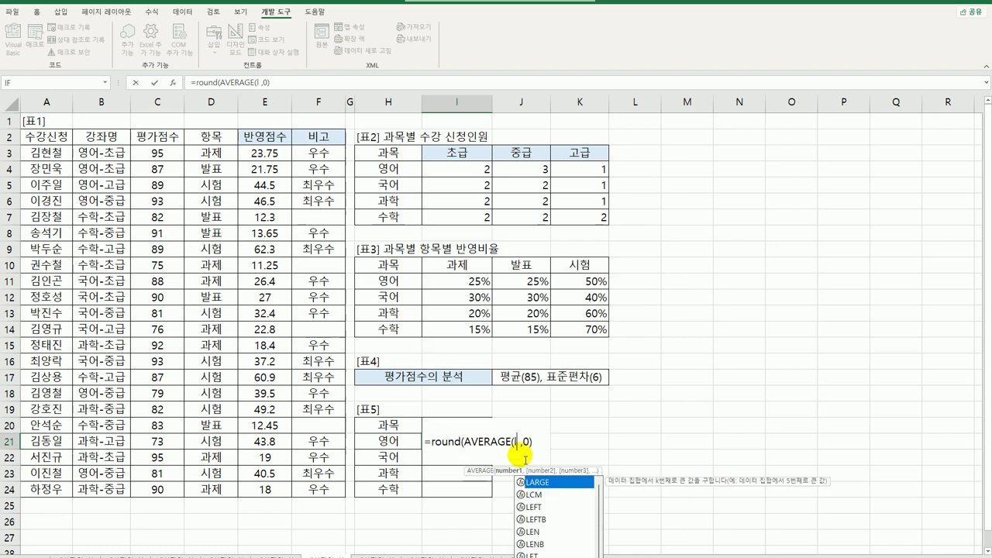
key("Tab")
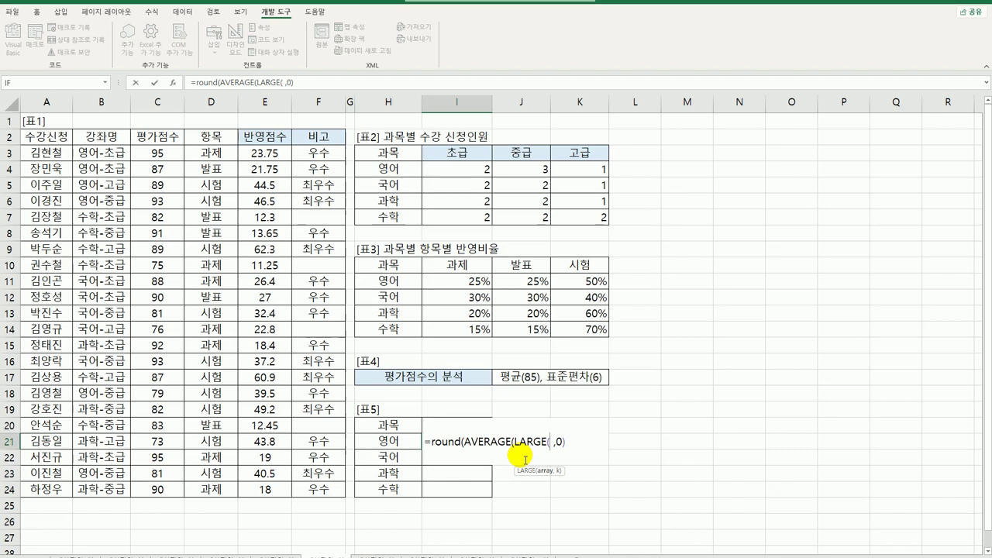
Step: Add the condition (LEFT($B$3:$B$24,2)=H21) to LARGE's array argument, followed by a multiplication sign
type("(left(")
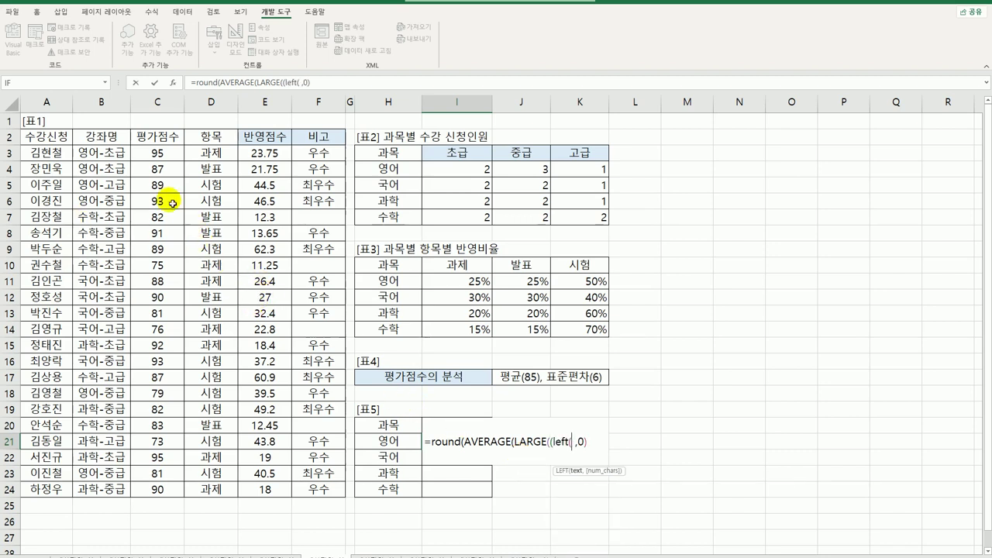
left_click_drag(120, 153, 92, 488)
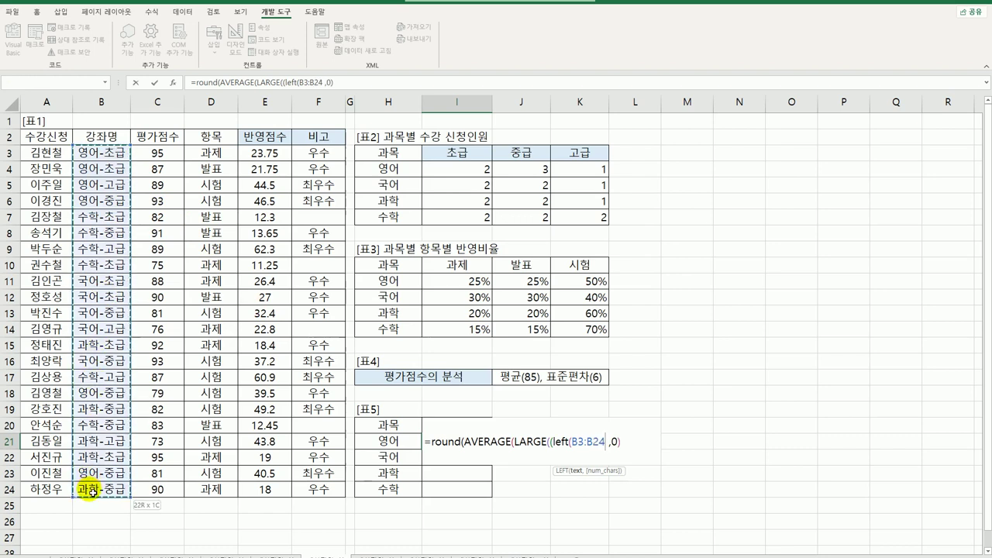
key("F4")
type(",2)")
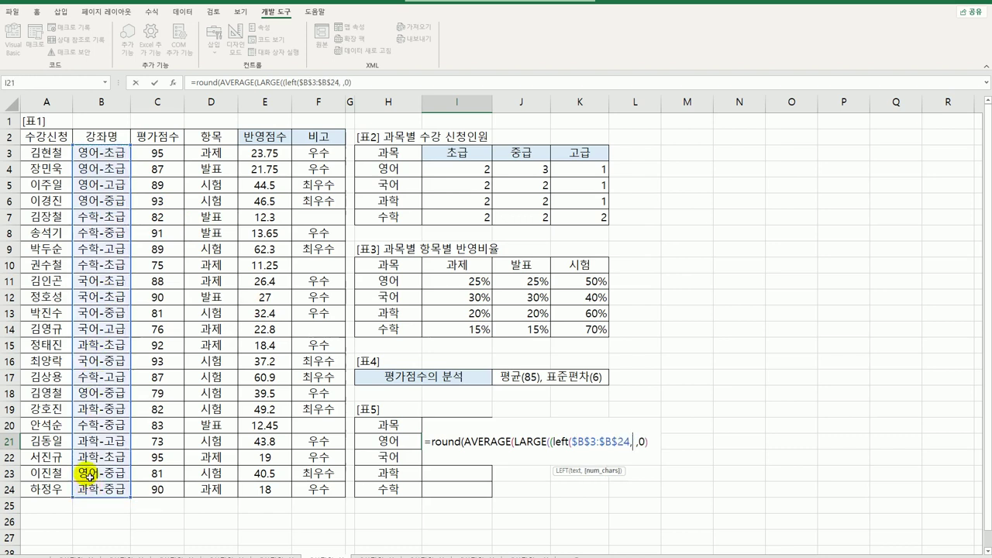
type("=")
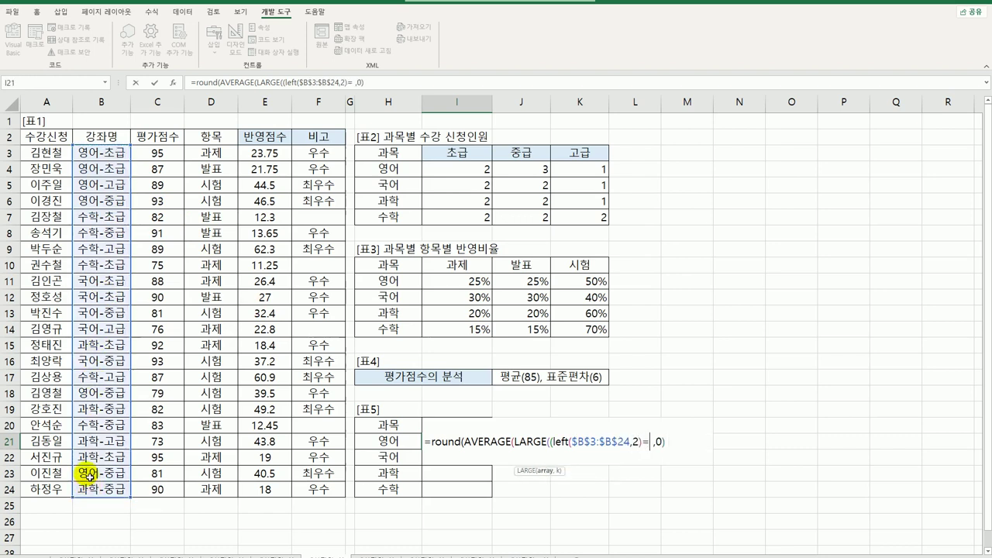
key("Left")
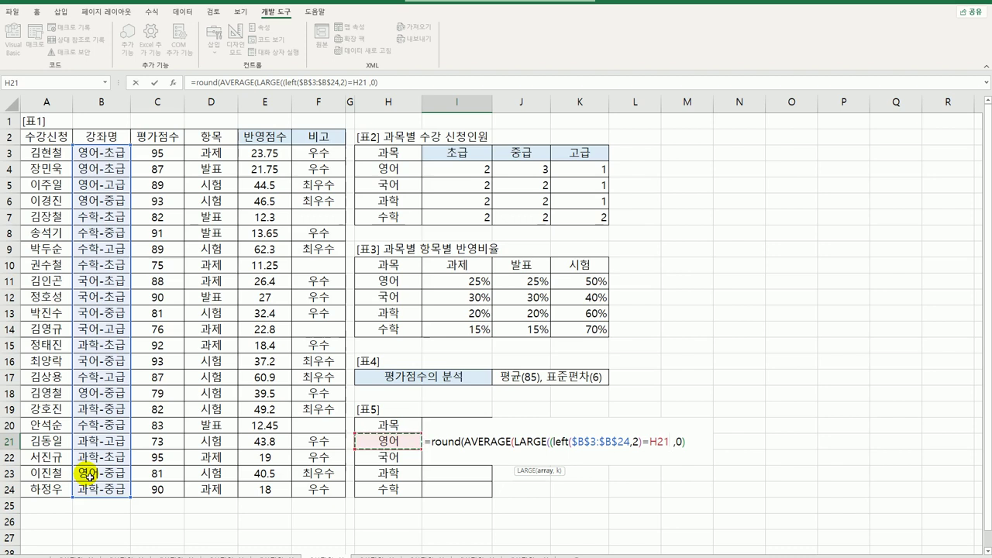
type(")*")
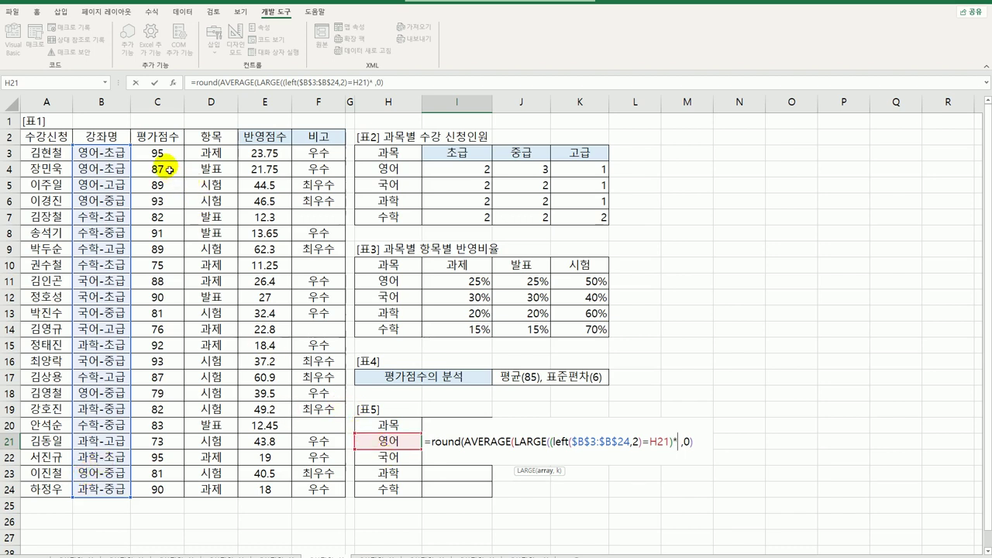
Step: Multiply the condition by $C$3:$C$24, give LARGE the k values {1,2,3}, and close LARGE and AVERAGE
left_click_drag(159, 153, 161, 489)
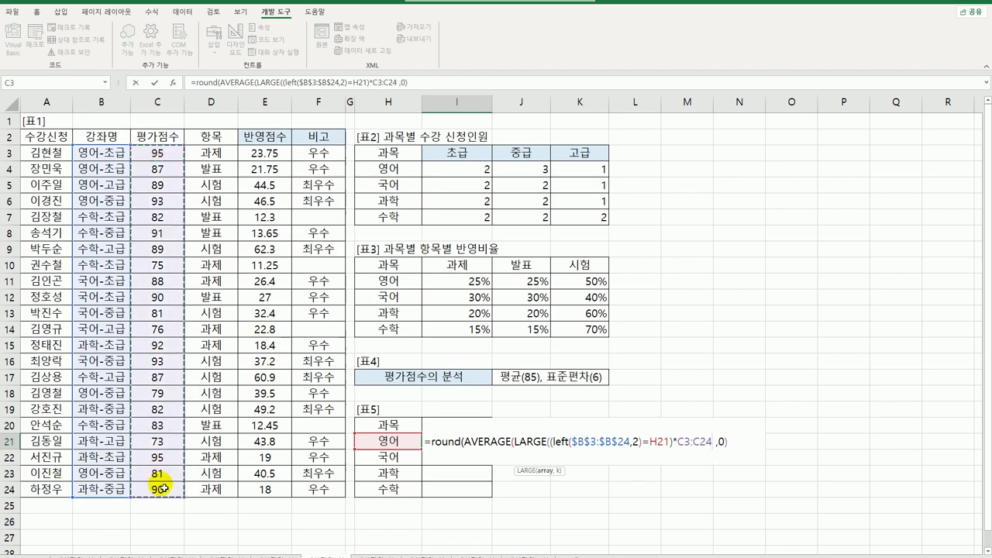
key("F4")
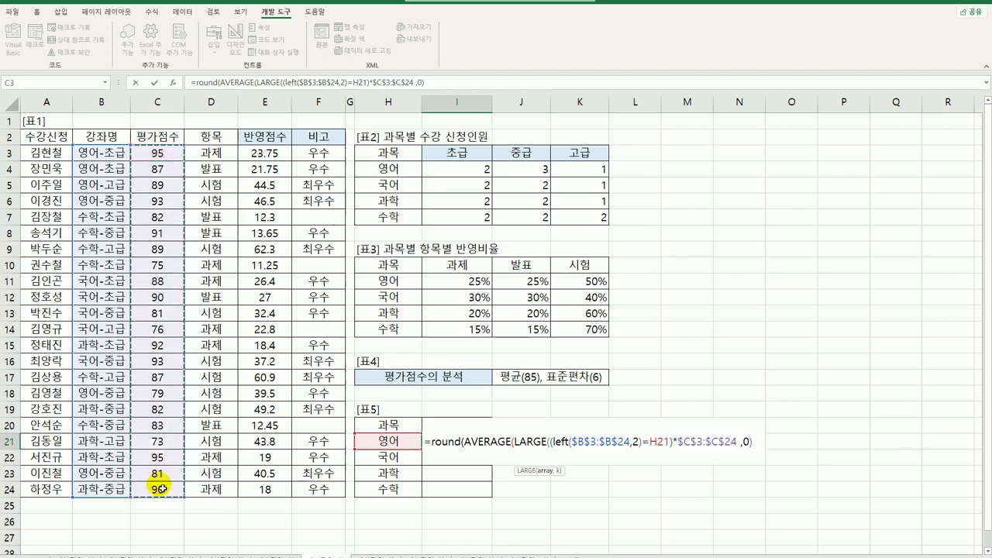
type(",")
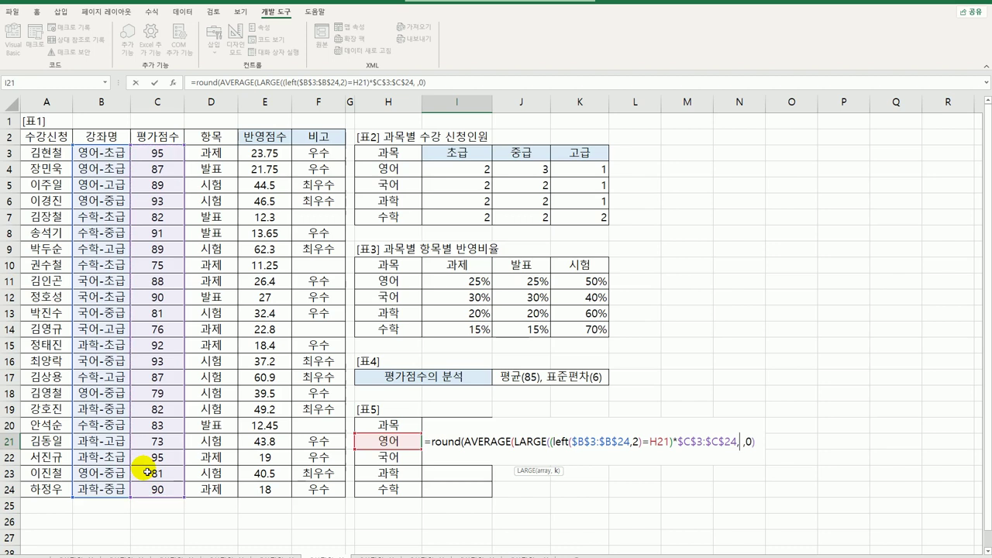
type("(")
type("1,2,")
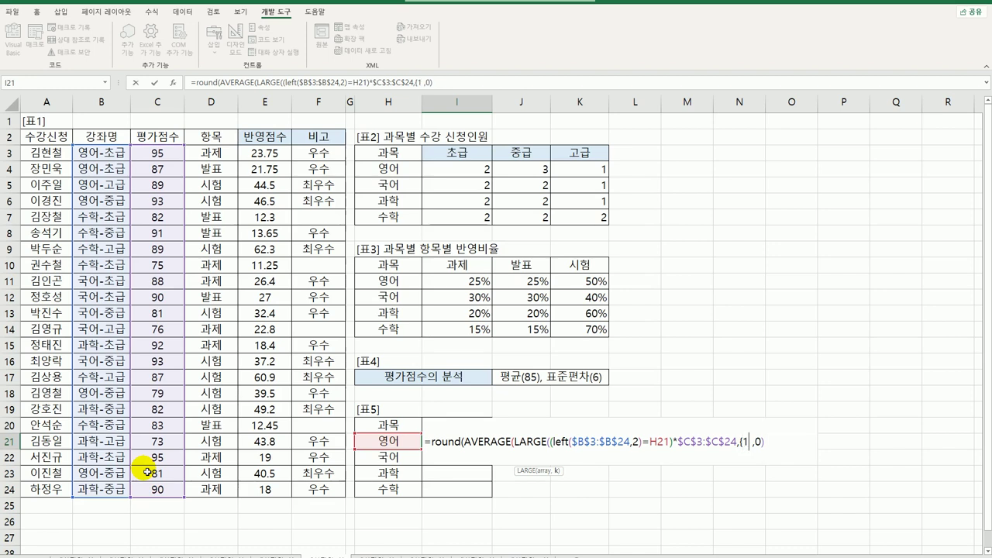
type("3}")
type(")")
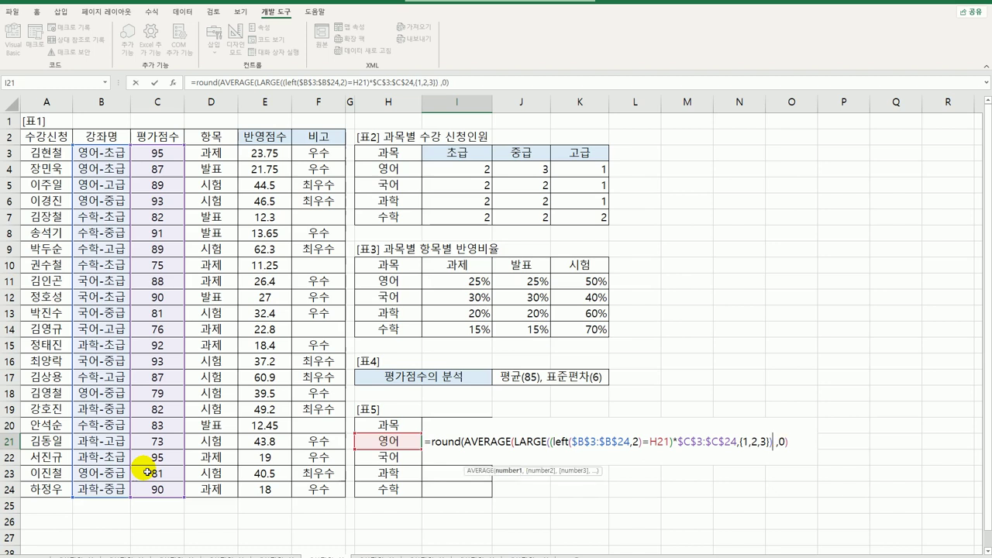
type(")")
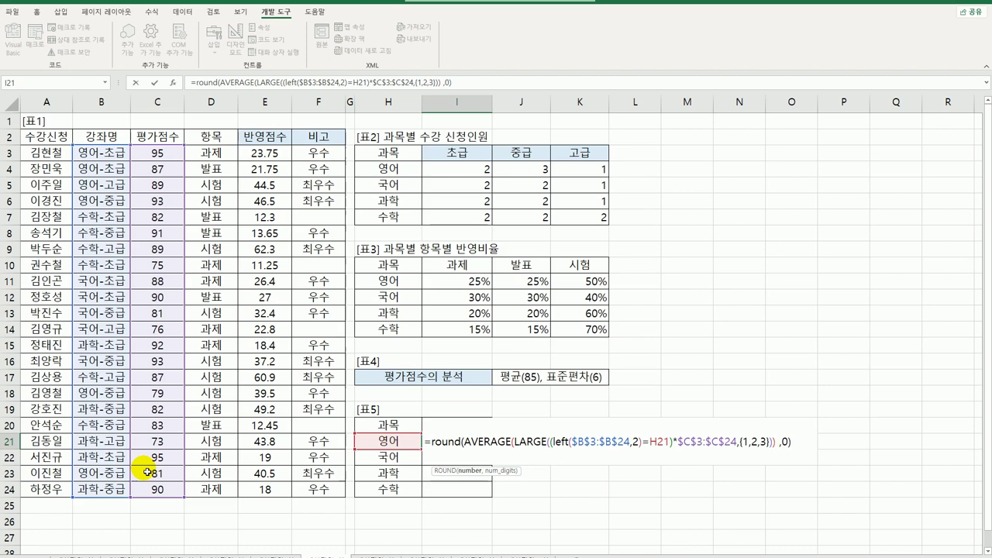
Step: Enter the completed ROUND formula in I21 as an array formula and fill it down through I24
type(",0)")
key("ctrl+shift+Return")
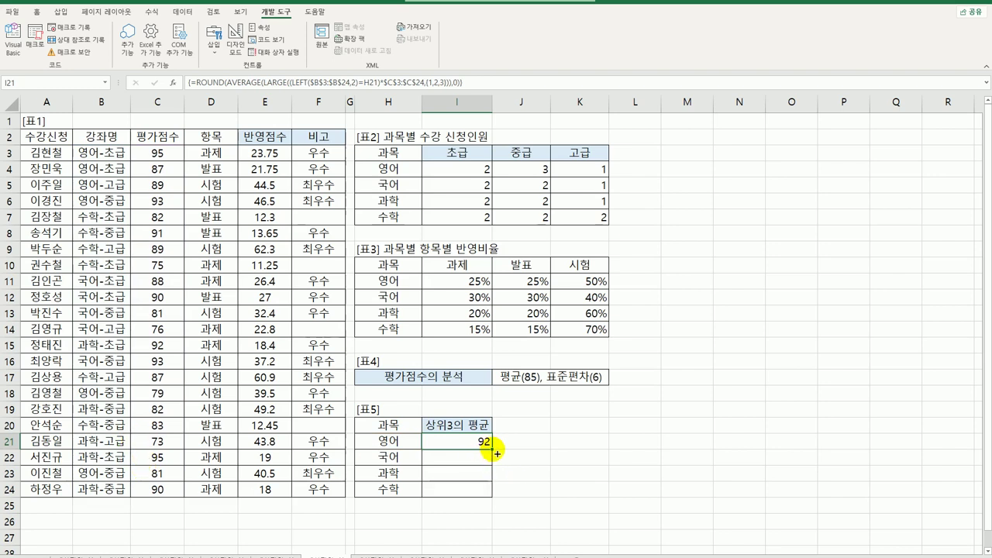
left_click_drag(492, 448, 494, 504)
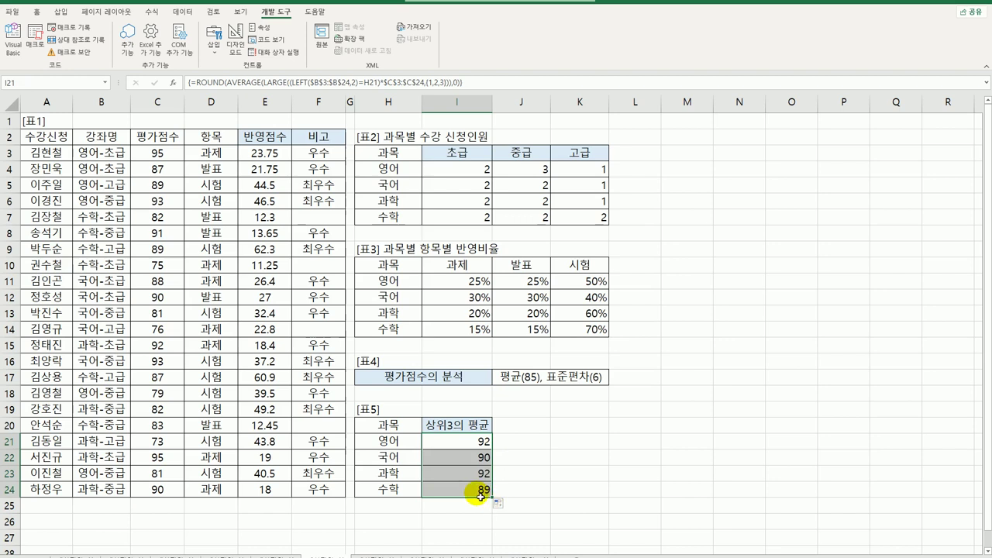
left_click(473, 497)
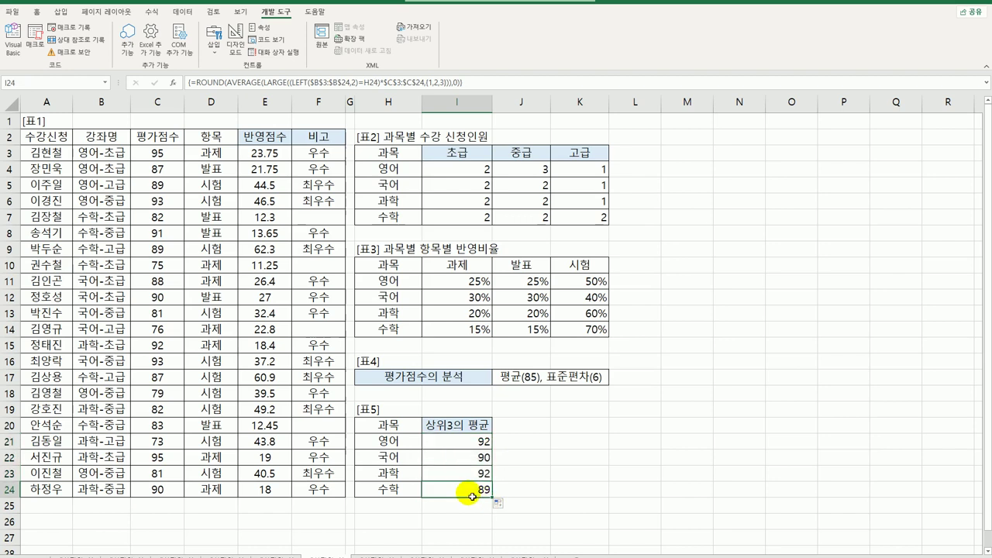